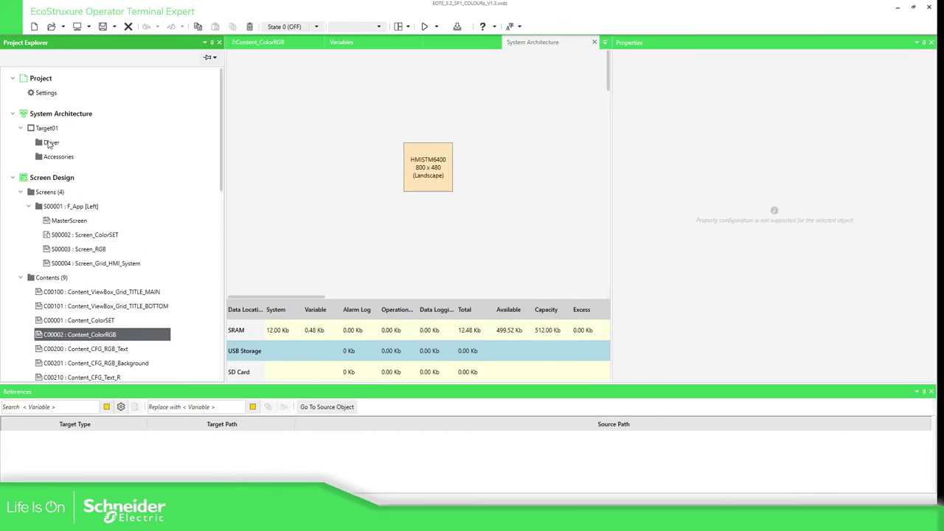
Select Target01 and review the color set in its basic function properties.
click(50, 131)
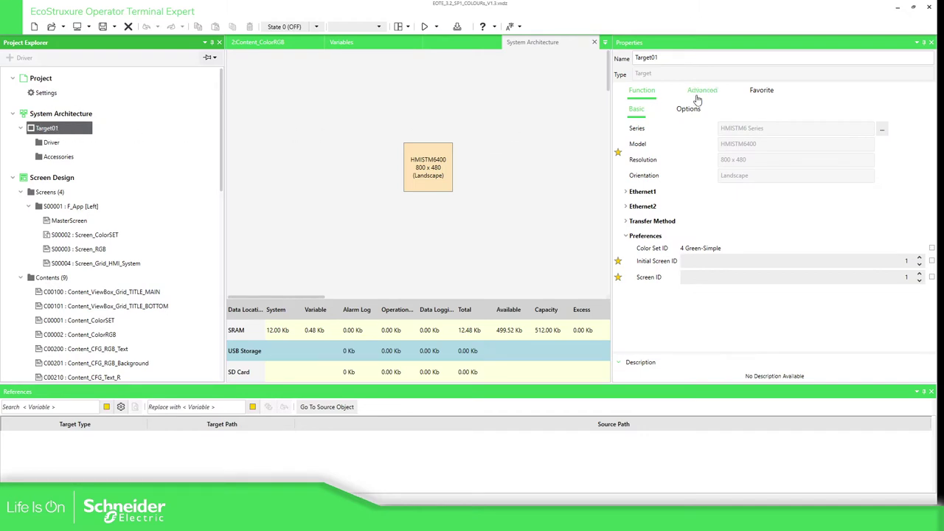
click(642, 92)
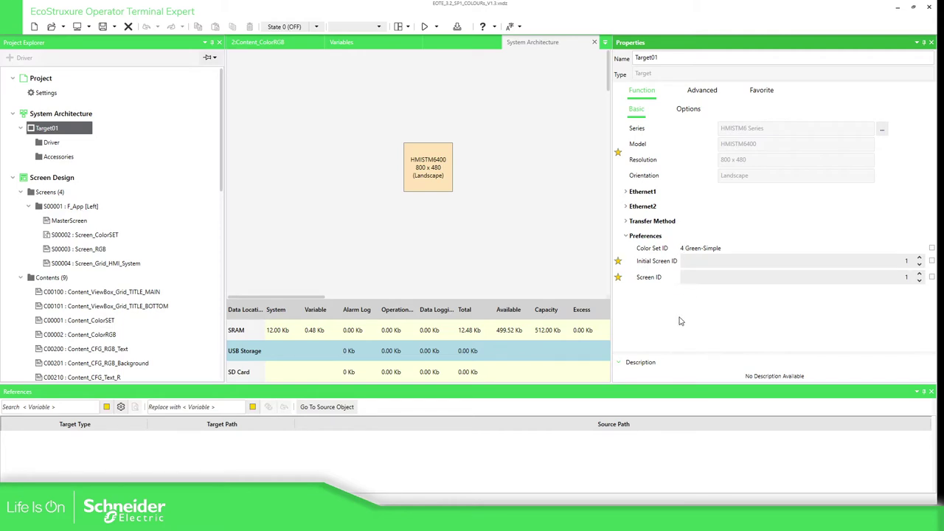
Open Screen_RGB for a brief look and switch to Screen_ColorSET.
double_click(85, 250)
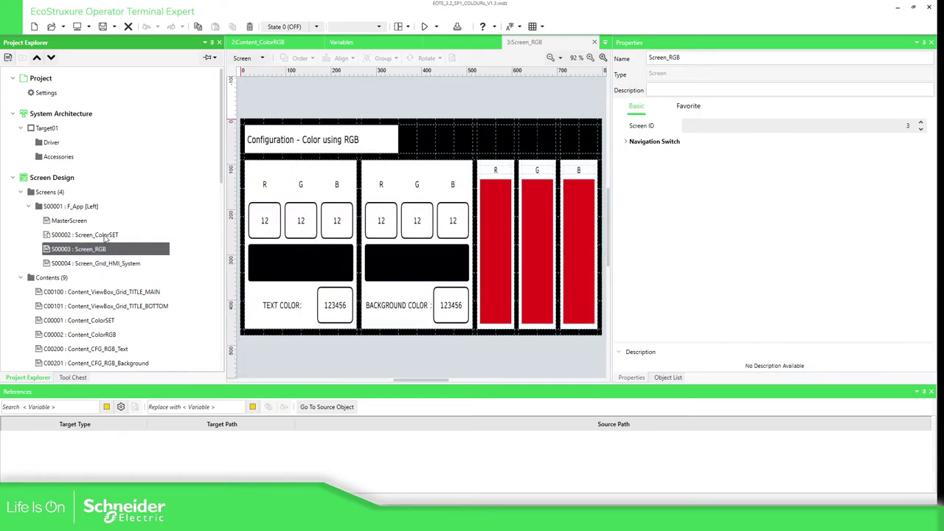
click(105, 235)
double_click(105, 236)
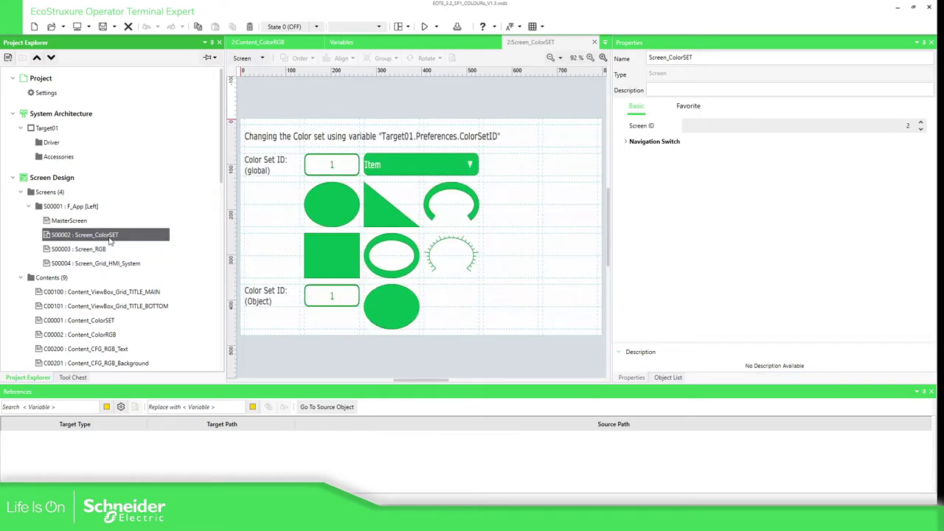
Preview Screen_ColorSET with the color set 5 Silver-Dark and with 8 Universal.
click(72, 378)
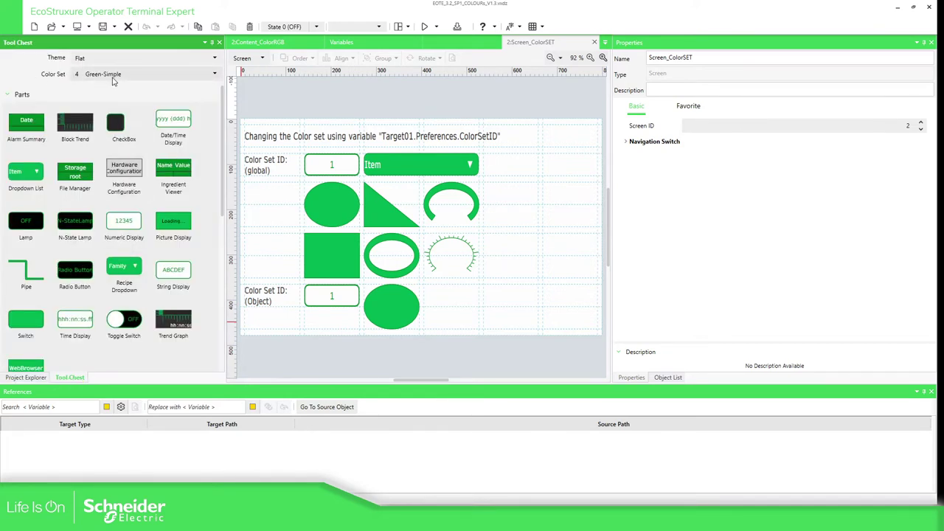
click(134, 80)
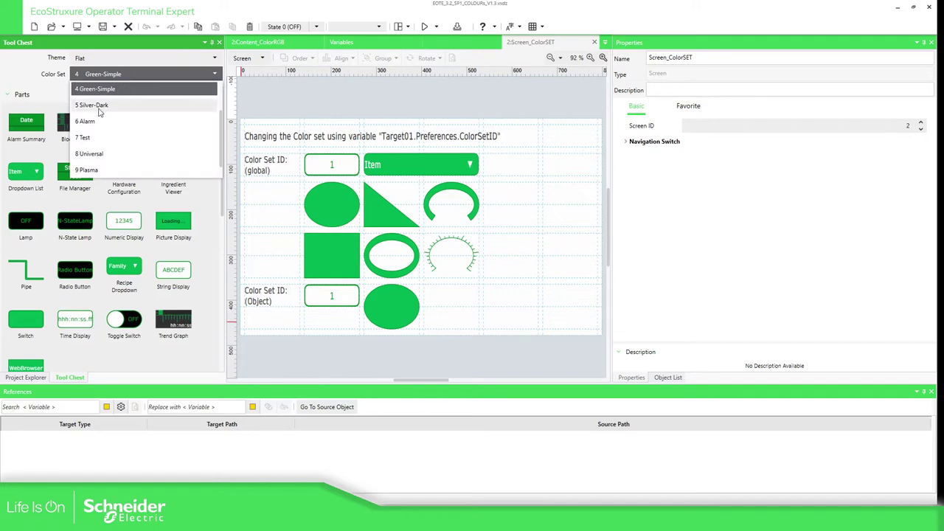
click(107, 105)
click(129, 74)
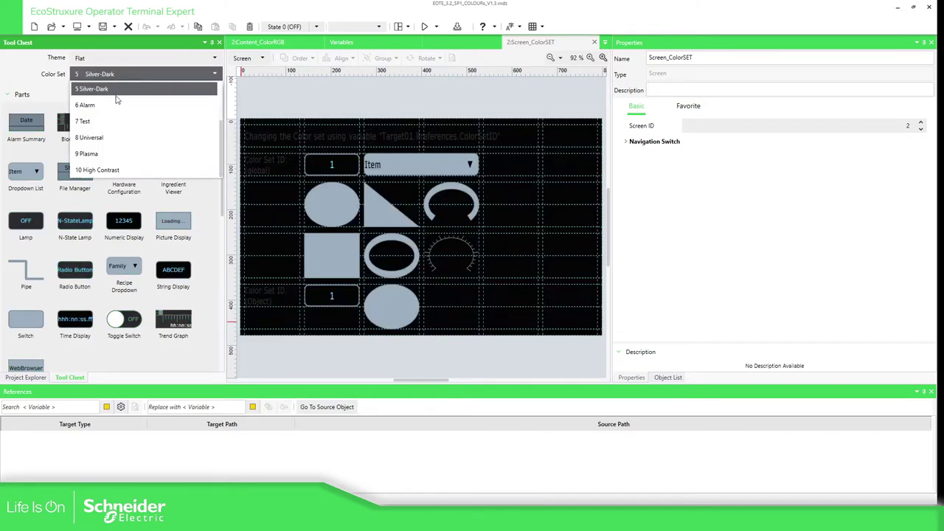
click(90, 138)
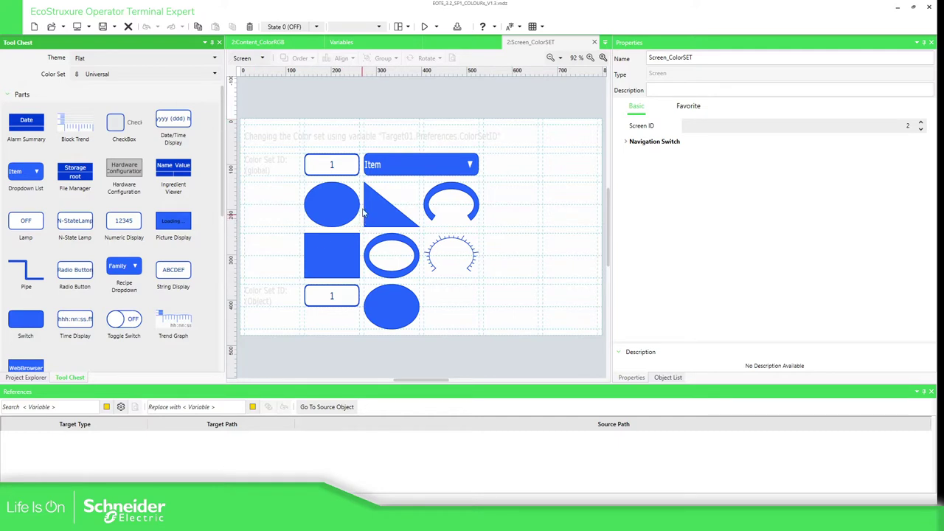
Restore the color set of the design to 4 Green-Simple.
click(152, 75)
scroll(103, 114, up, 2)
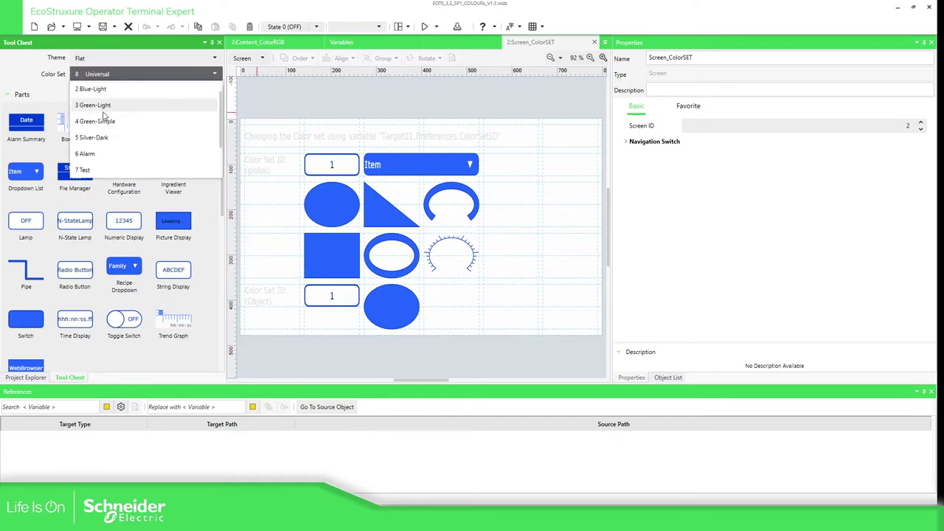
click(96, 122)
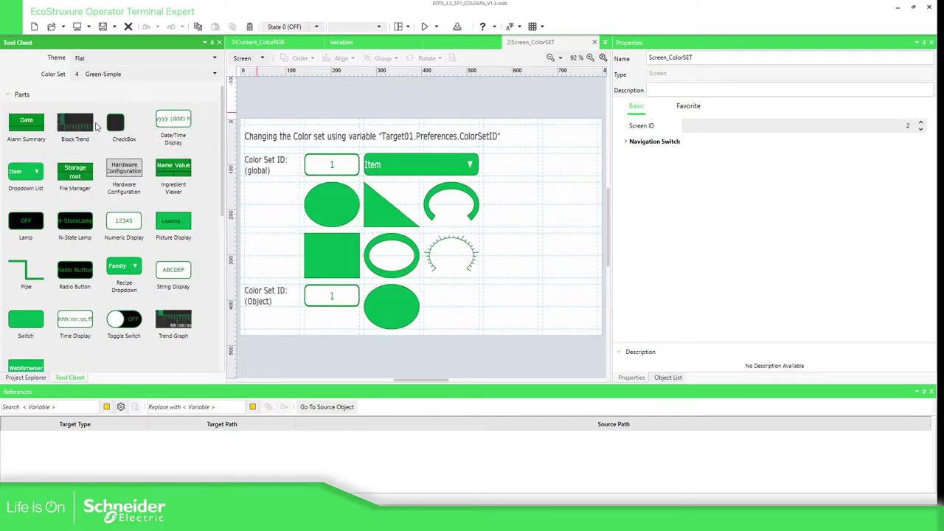
Open Screen_RGB and apply the color set 7 Test to preview its effect on this screen.
click(26, 378)
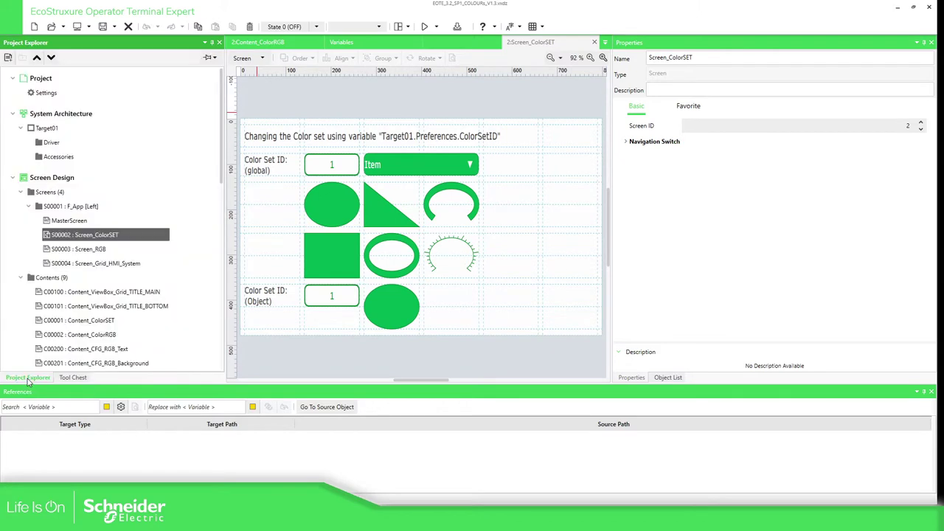
click(94, 250)
double_click(94, 250)
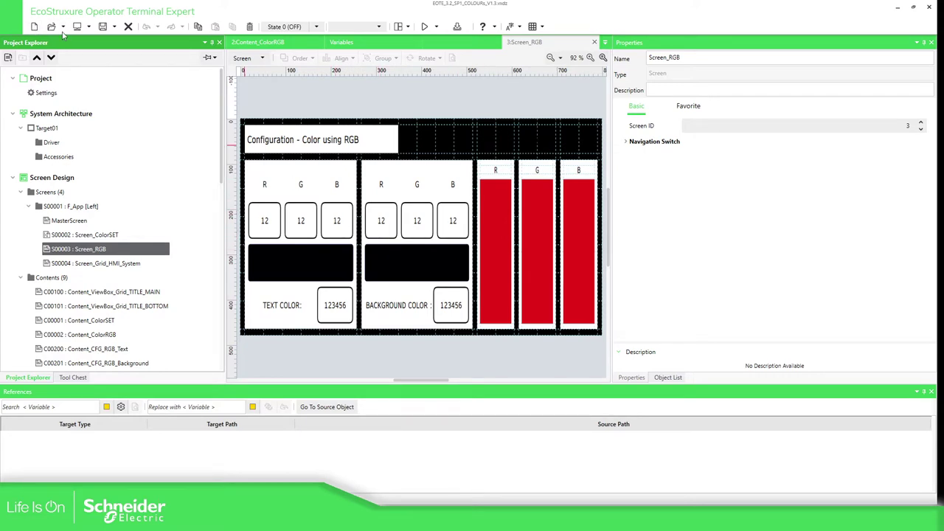
click(73, 377)
click(131, 74)
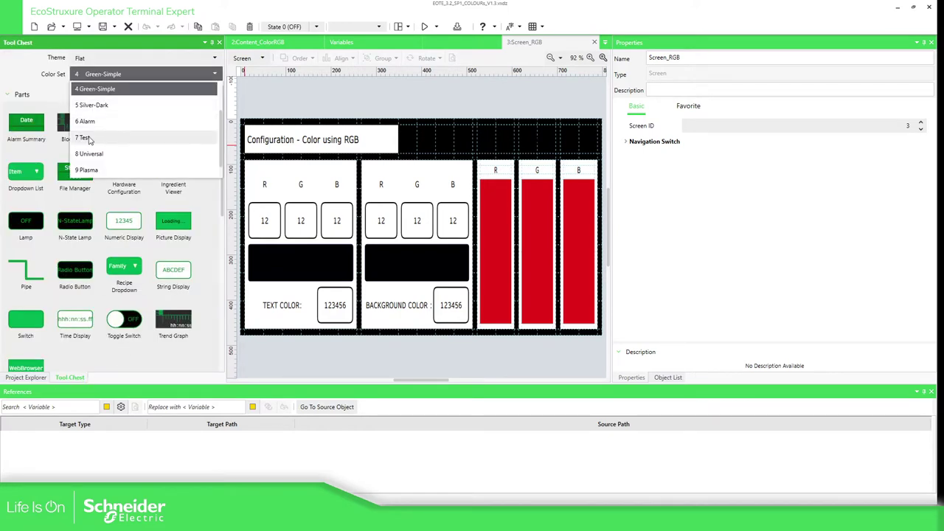
click(89, 138)
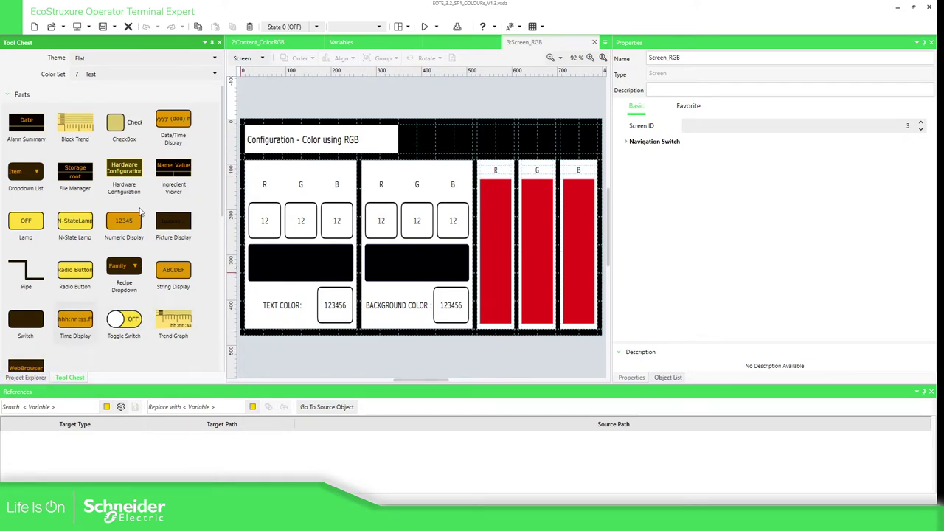
Set the color set back to 4 Green-Simple and reopen Screen_ColorSET.
click(138, 75)
scroll(118, 96, up, 2)
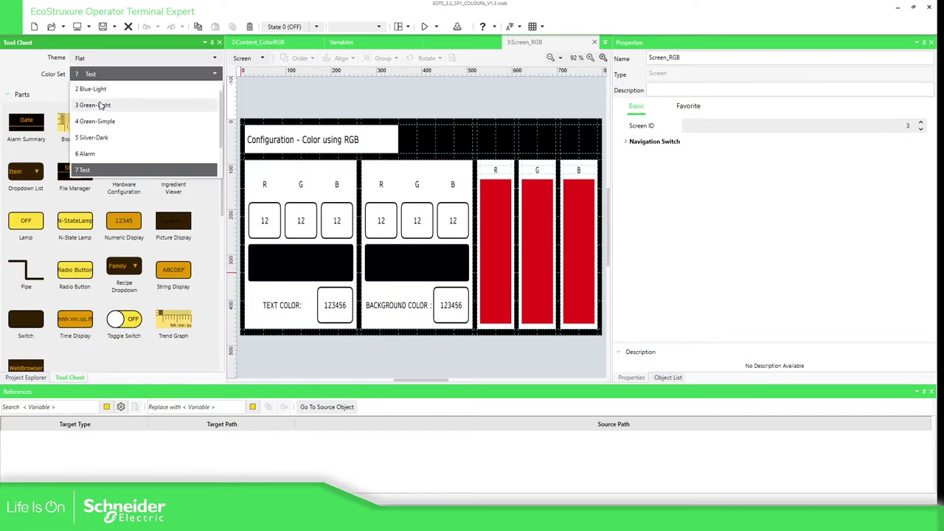
click(93, 123)
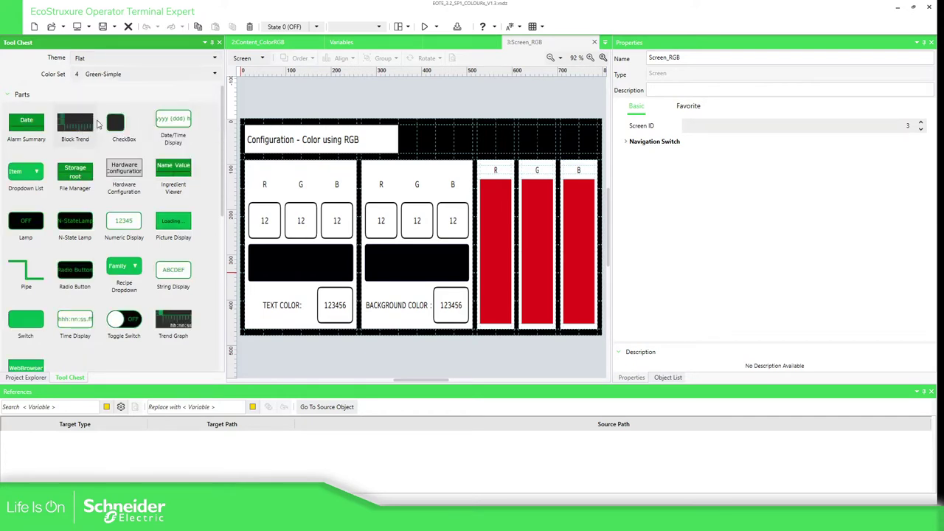
click(31, 379)
double_click(98, 235)
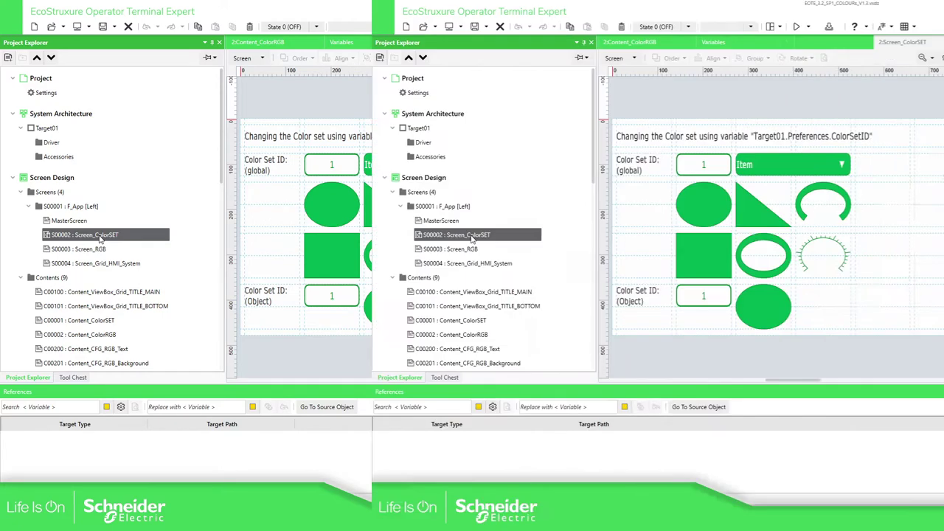
Place an ellipse about 115 pixels wide in the empty grid area beside the bottom green circle on Screen_ColorSET.
click(84, 379)
scroll(123, 288, down, 5)
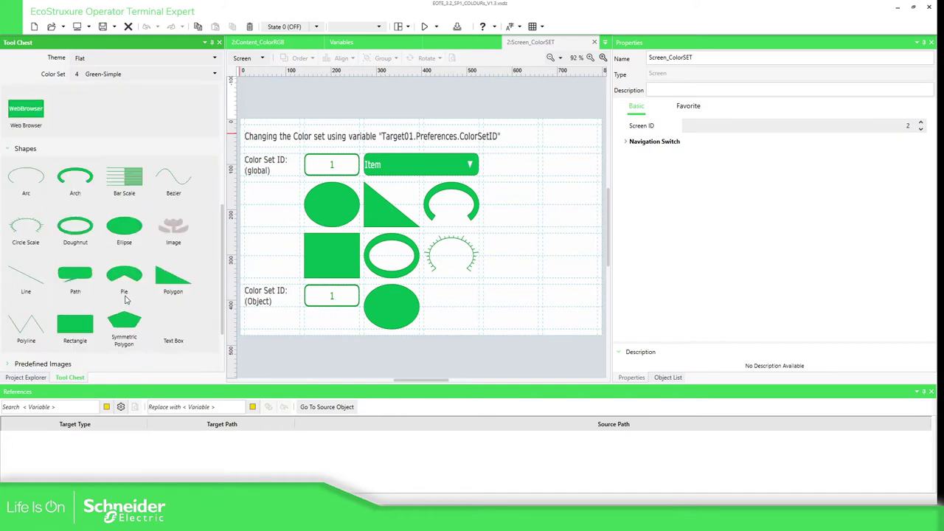
click(525, 309)
mouse_move(529, 304)
mouse_down()
mouse_move(507, 300)
mouse_move(537, 329)
mouse_move(520, 307)
mouse_move(529, 305)
mouse_up()
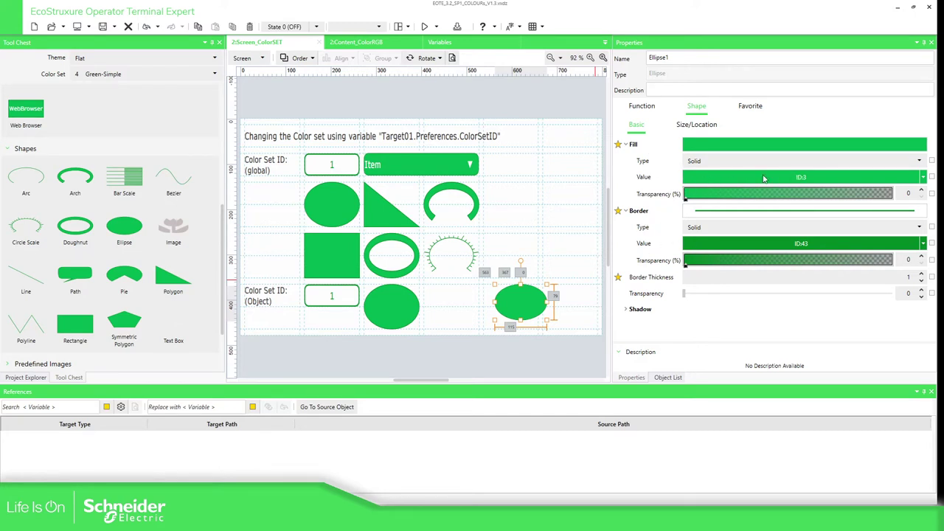
Set the new ellipse's fill color to palette ID 46 and its border color to palette ID 25.
click(923, 177)
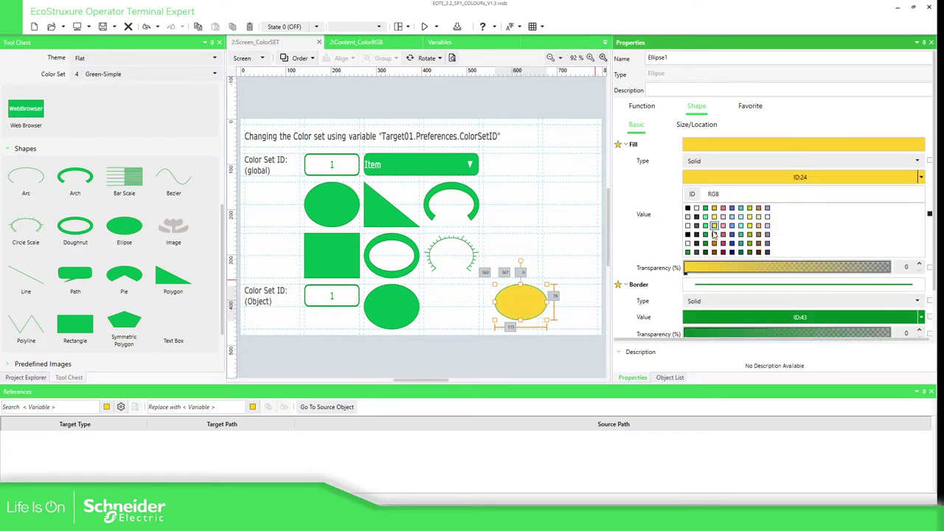
click(732, 242)
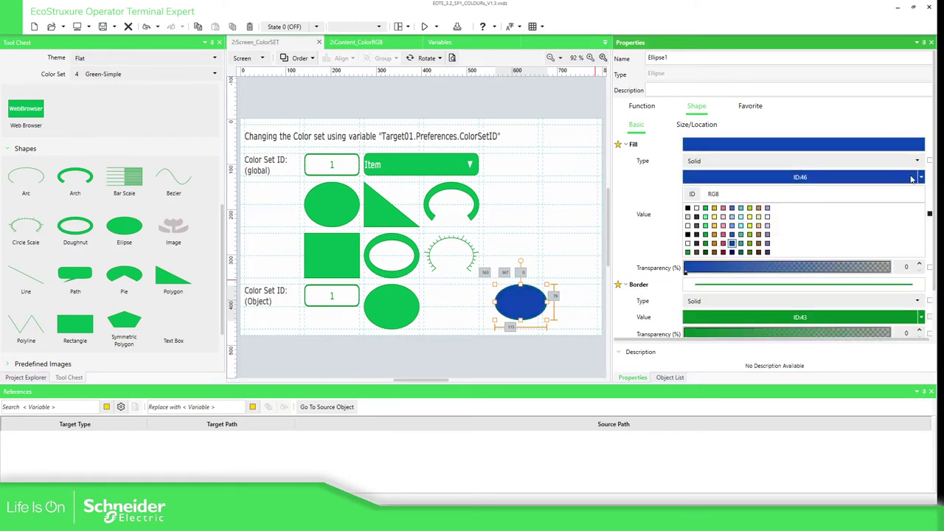
click(920, 177)
click(809, 242)
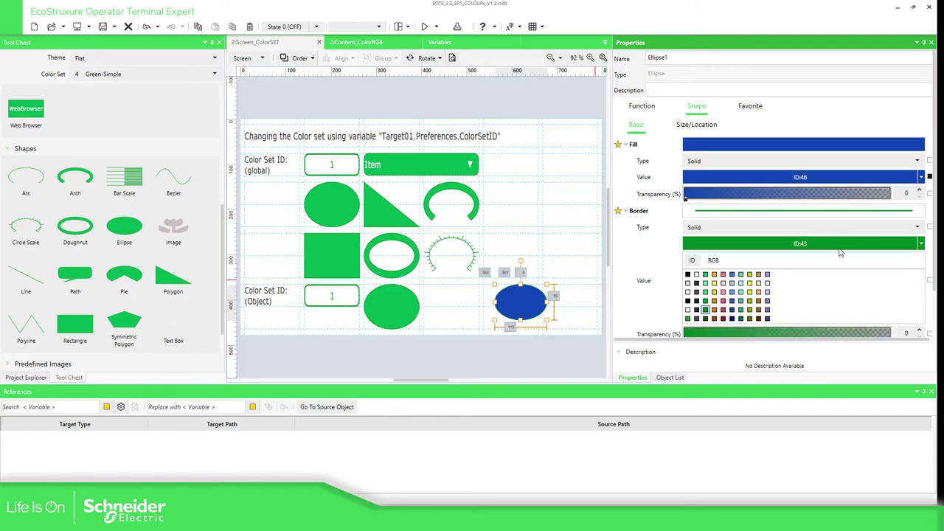
click(749, 292)
click(723, 292)
Bind the ellipse's fill color value to the variable iCfg_ColorSetIDObject.
scroll(663, 225, down, 1)
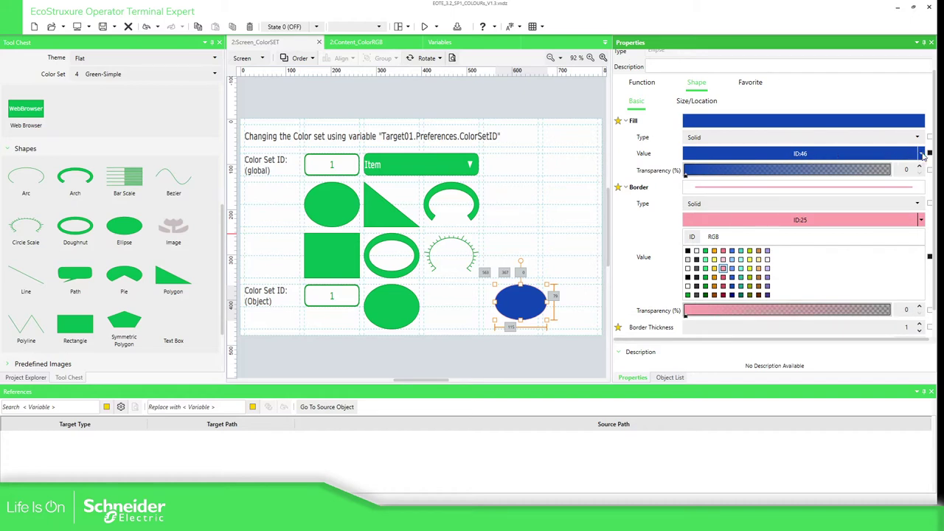
click(921, 154)
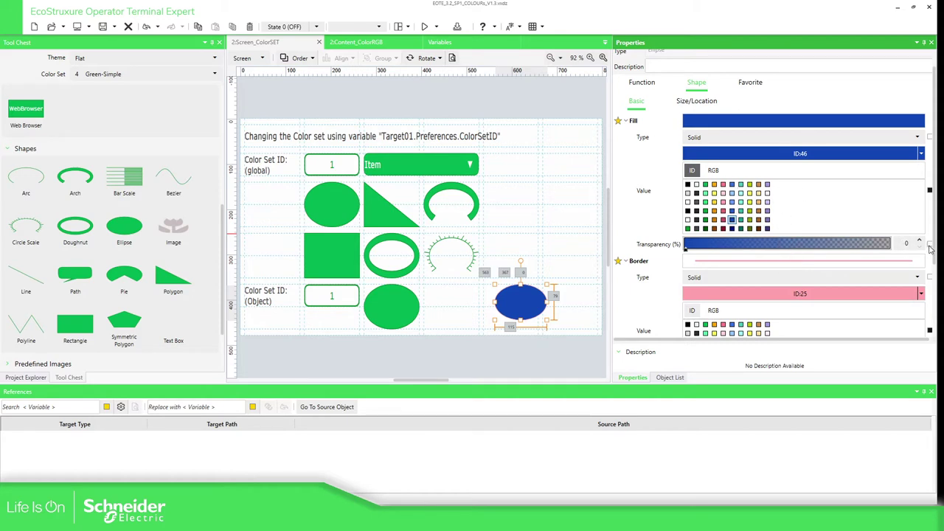
click(929, 191)
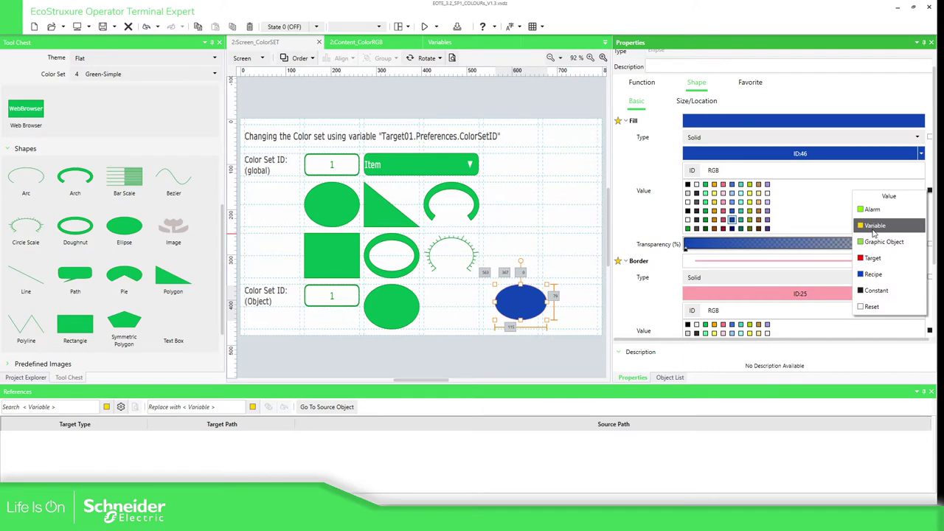
click(874, 227)
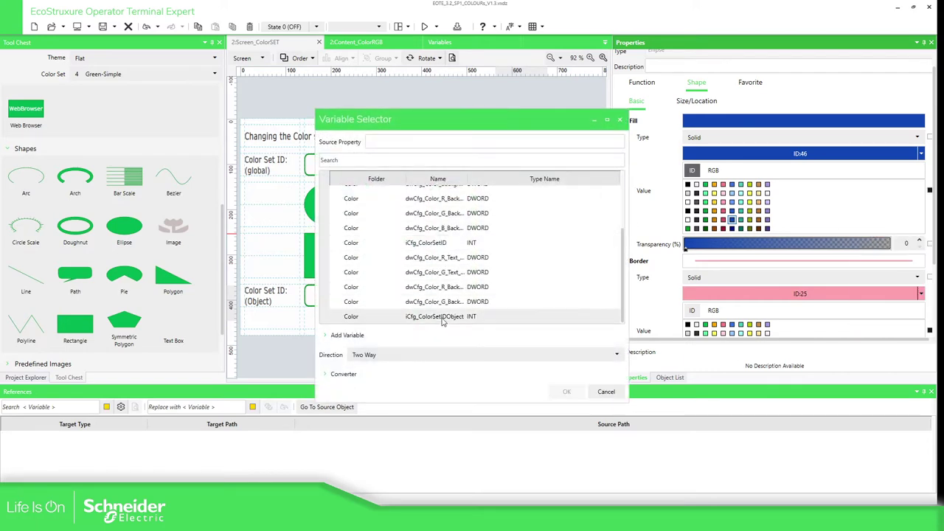
click(435, 317)
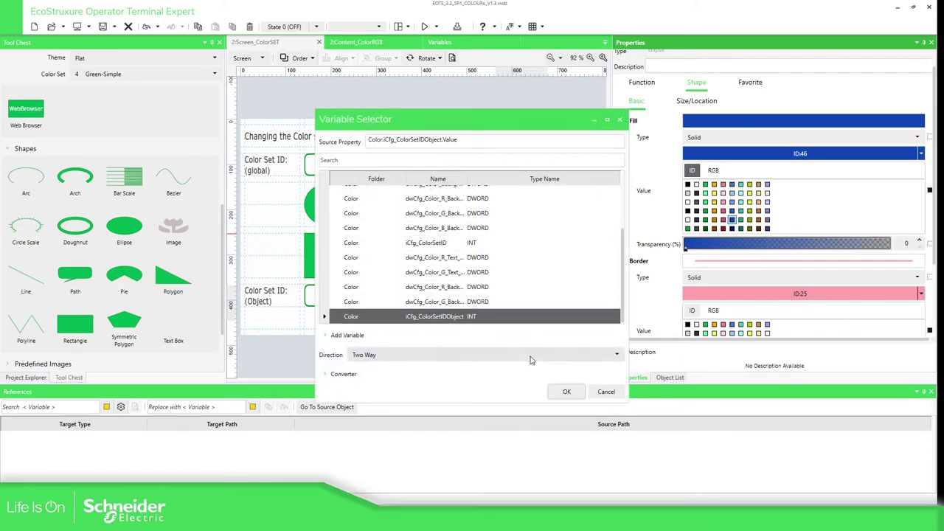
click(563, 393)
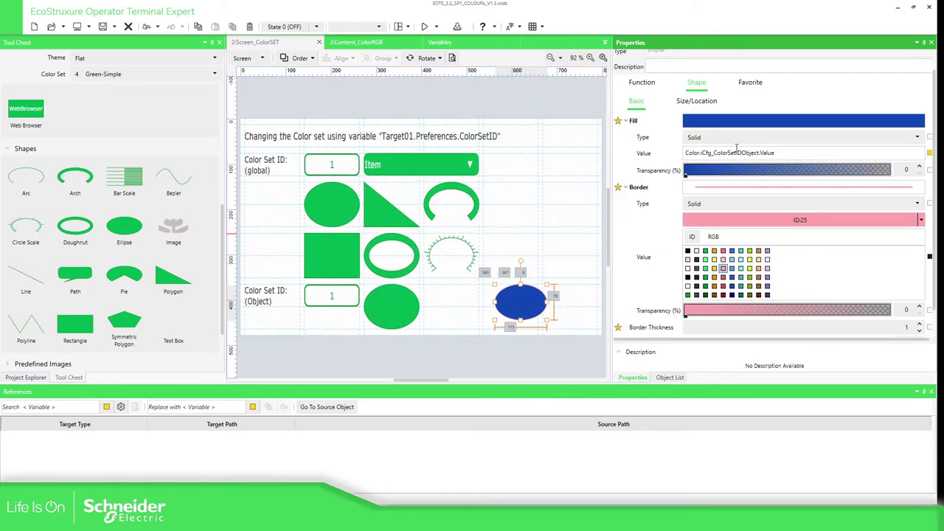
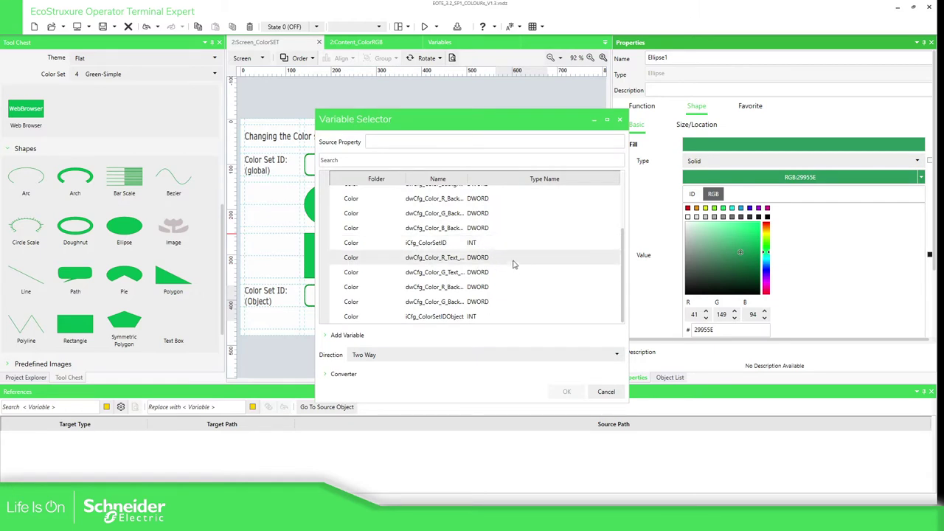
Bind the ellipse's RGB fill color value to the variable dwCfg_Color_Text.
scroll(455, 271, up, 5)
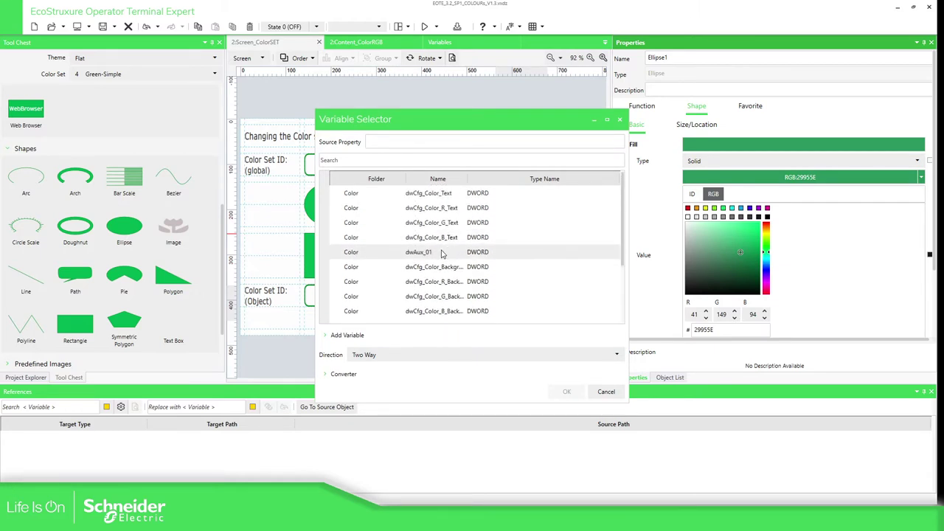
click(440, 196)
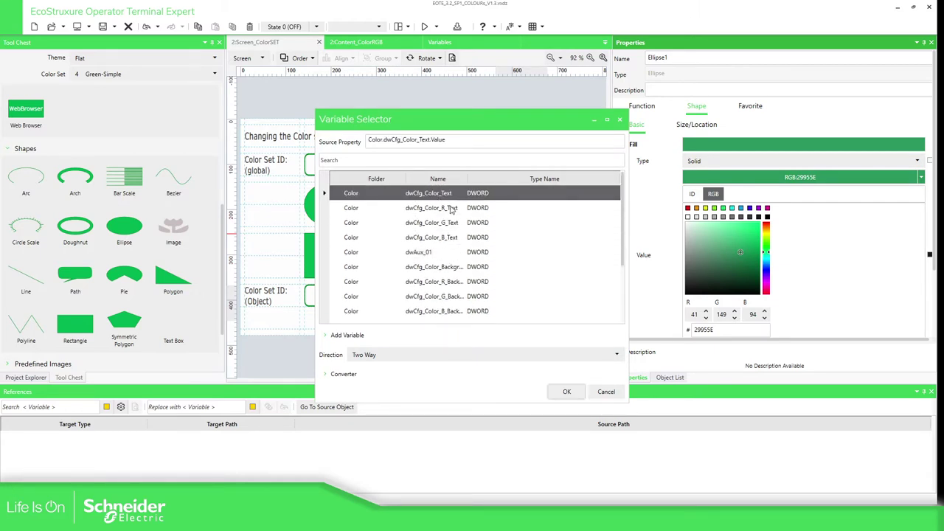
click(566, 392)
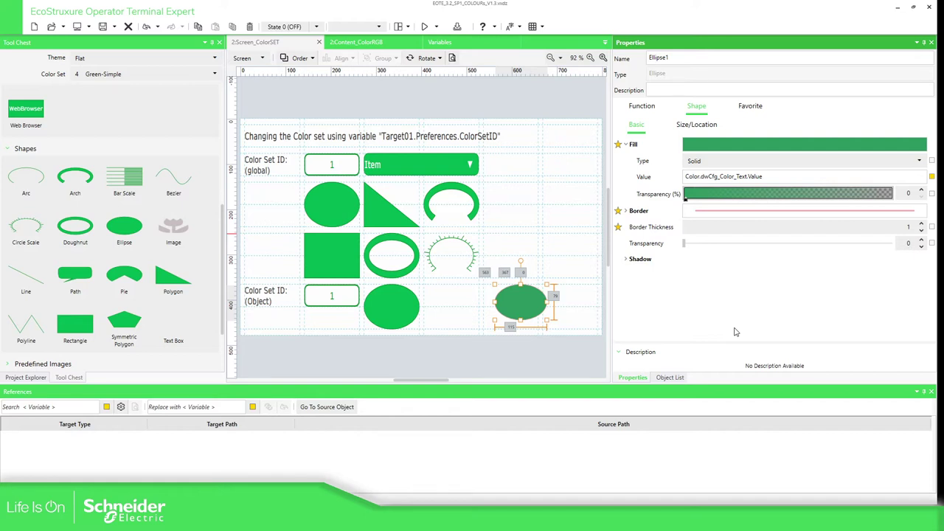
Delete the demonstration ellipse from Screen_ColorSET.
click(531, 345)
click(528, 297)
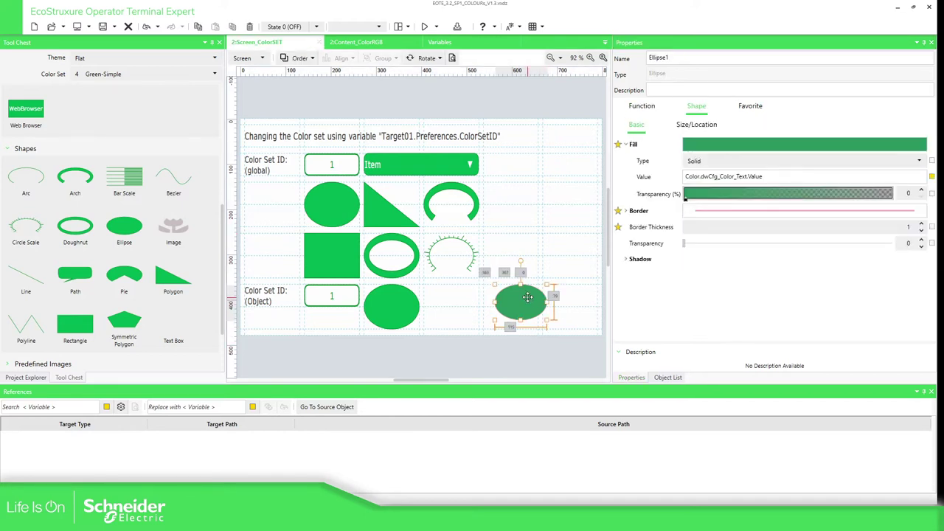
key(Delete)
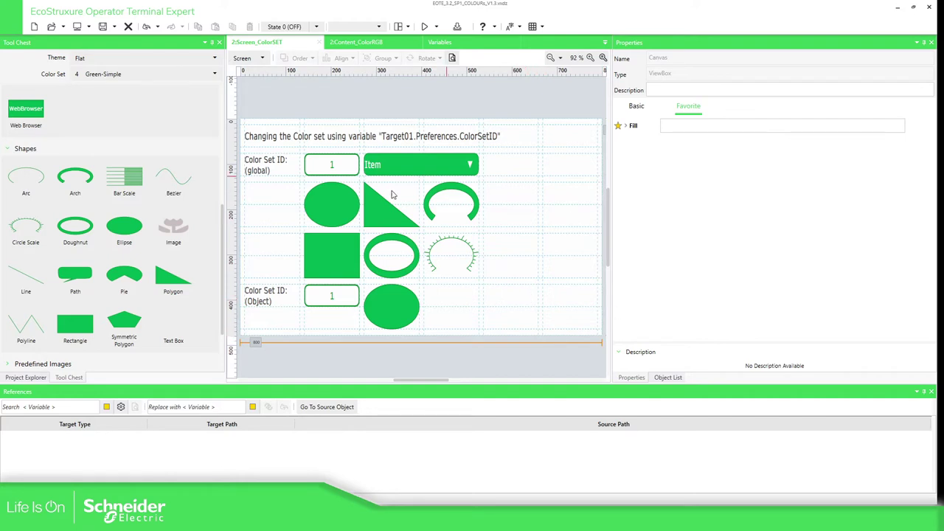
Open Content_ColorSET and check which variable supplies the current value of the global Color Set ID display.
click(344, 165)
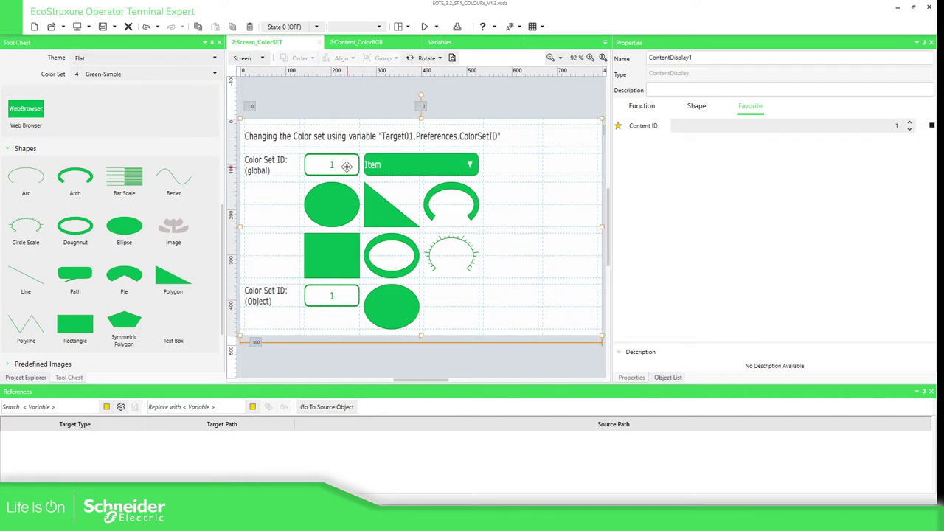
scroll(126, 249, down, 1)
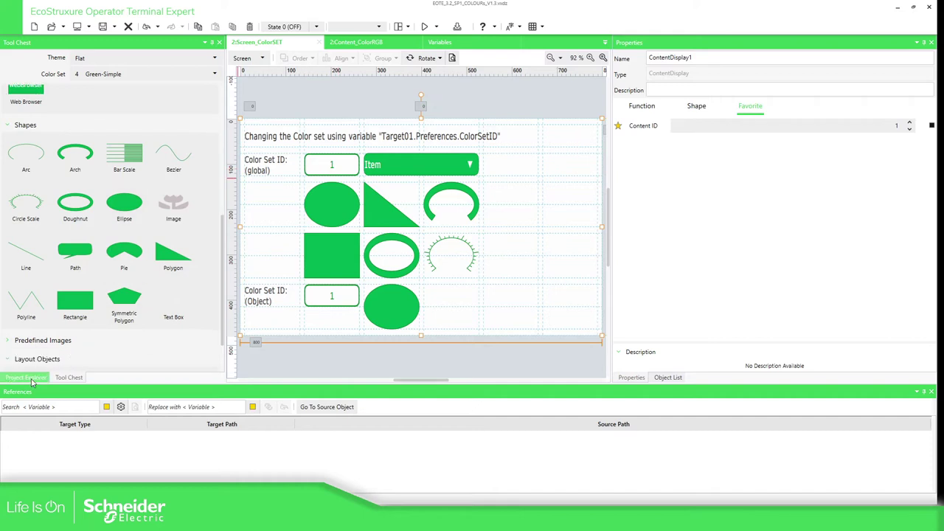
click(27, 377)
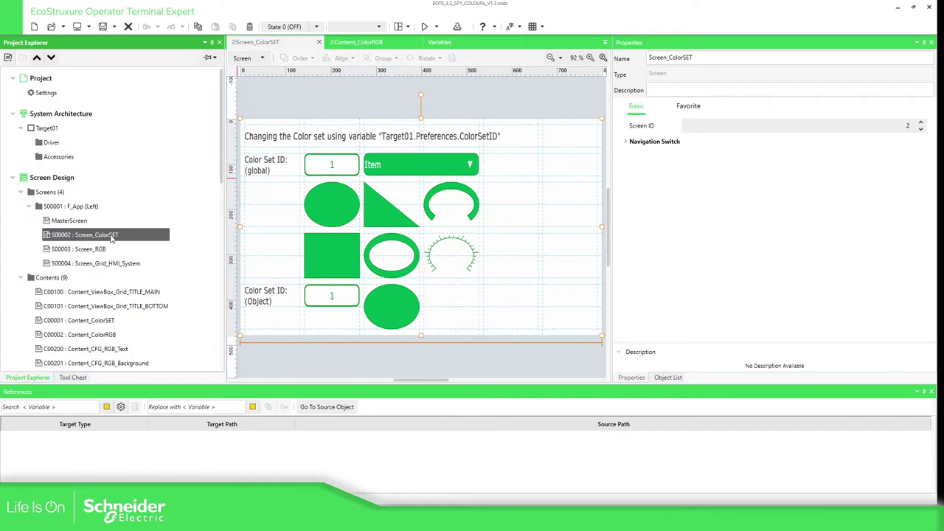
scroll(118, 243, down, 2)
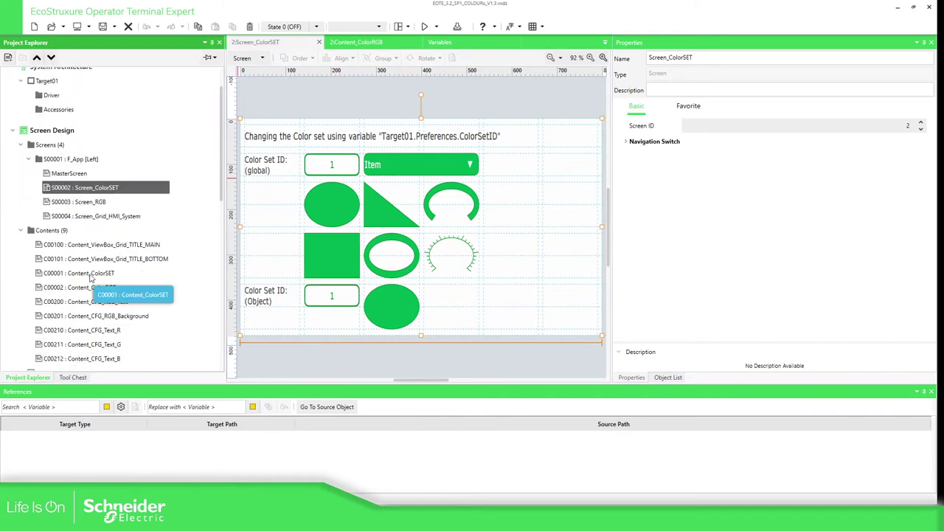
double_click(92, 273)
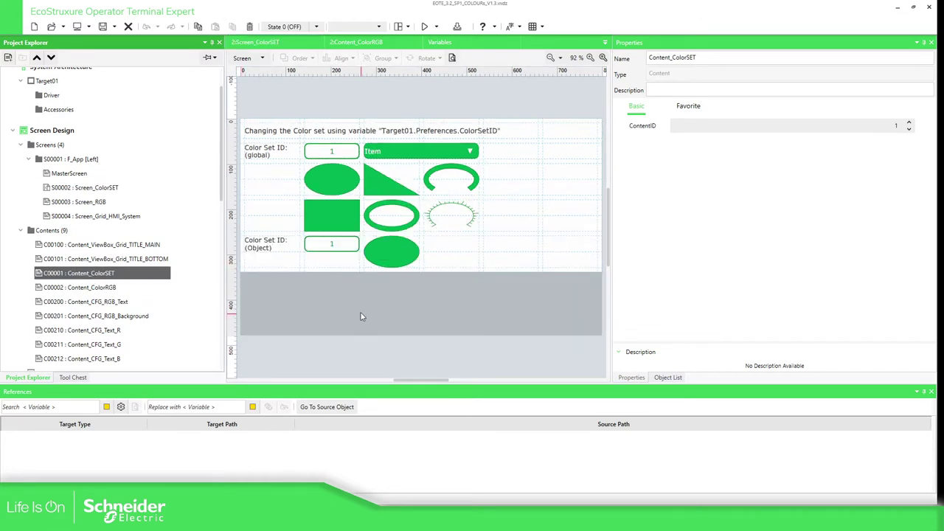
click(344, 152)
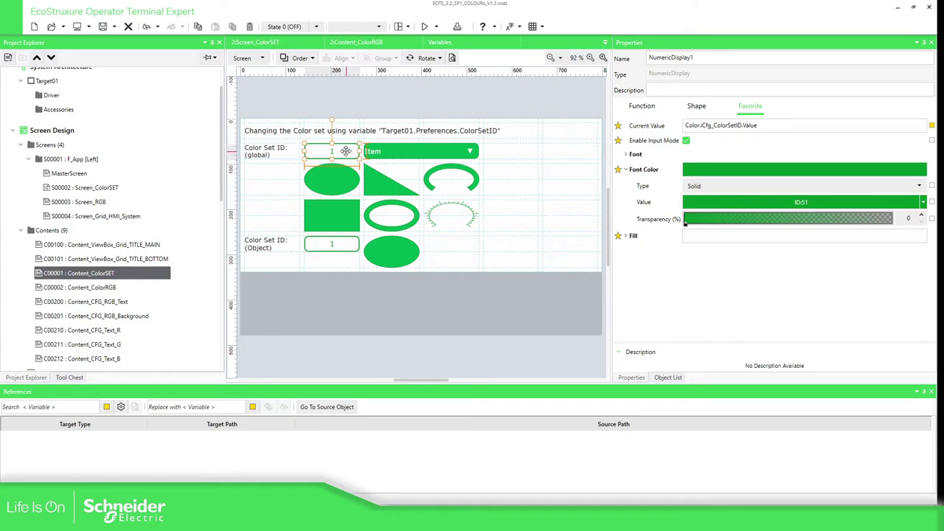
drag(767, 125, 684, 130)
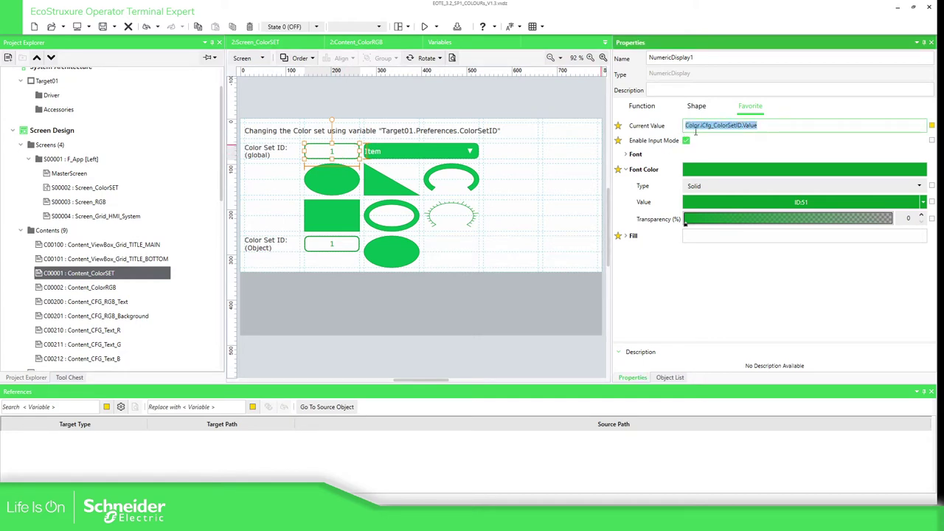
Check the variable bindings of the object-level Color Set ID display and of the ellipse beside it.
click(69, 377)
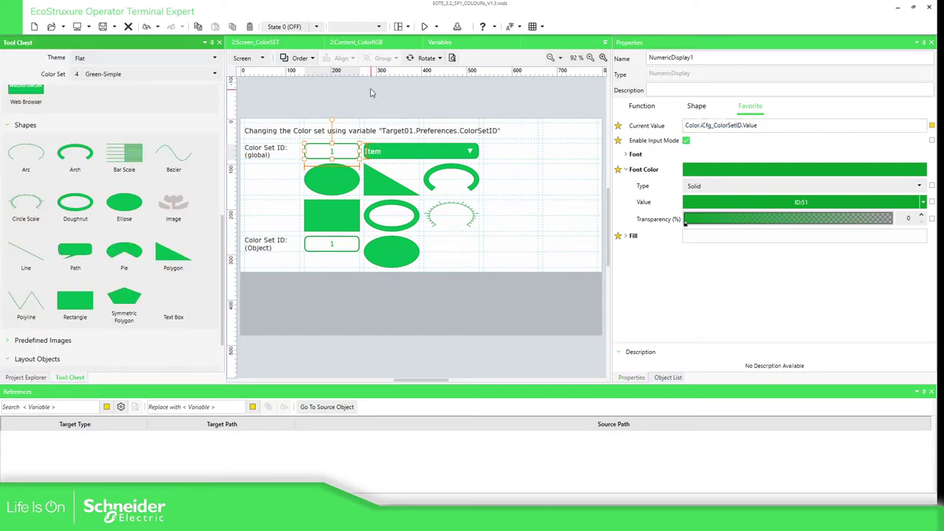
click(333, 241)
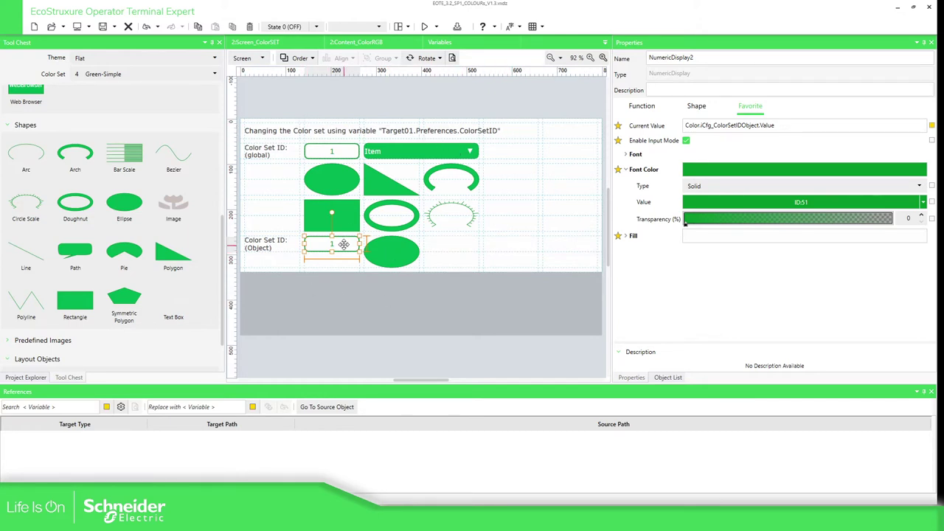
click(398, 255)
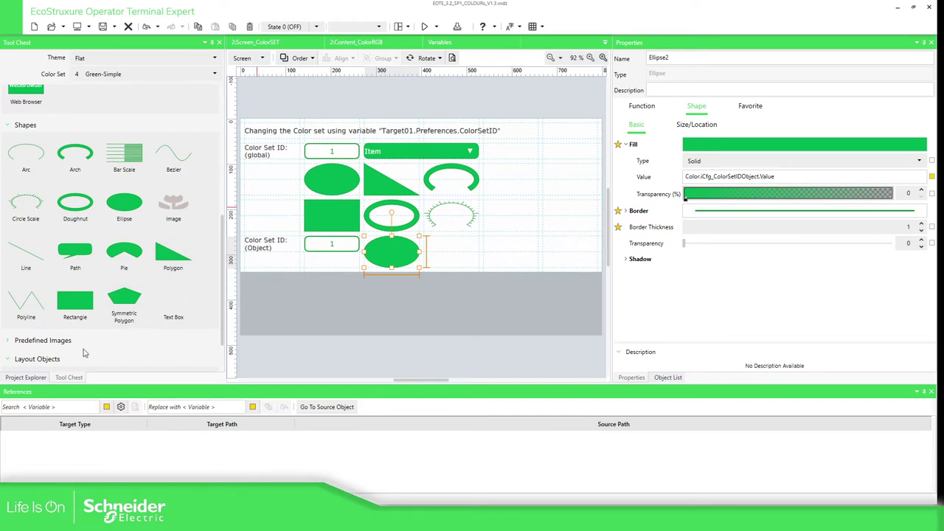
Open the Color variable folder and examine the properties of iCfg_ColorSetID and iCfg_ColorSetIDObject.
click(26, 377)
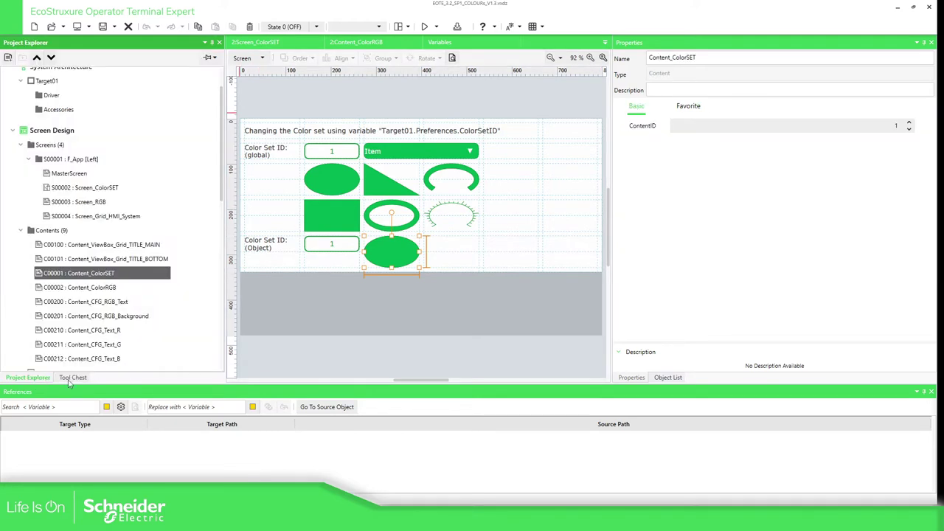
scroll(151, 235, down, 3)
scroll(151, 236, down, 2)
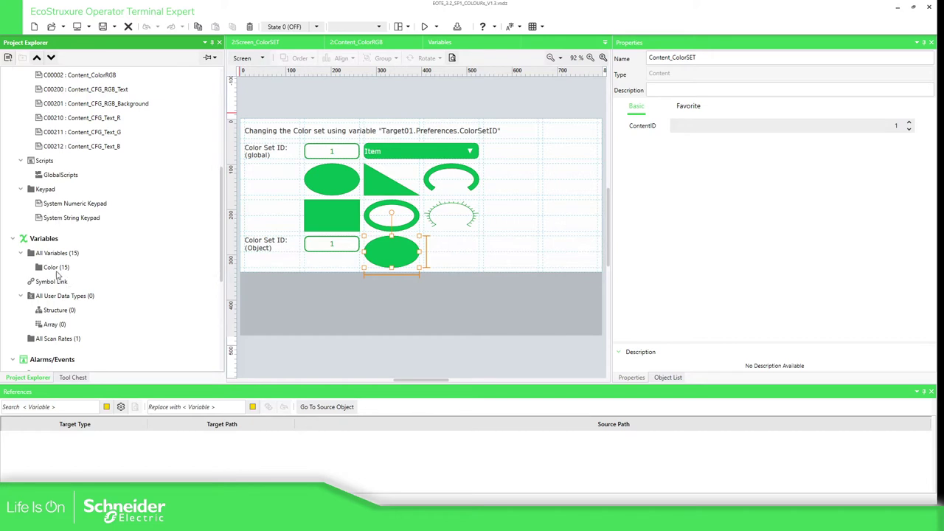
click(56, 269)
double_click(57, 270)
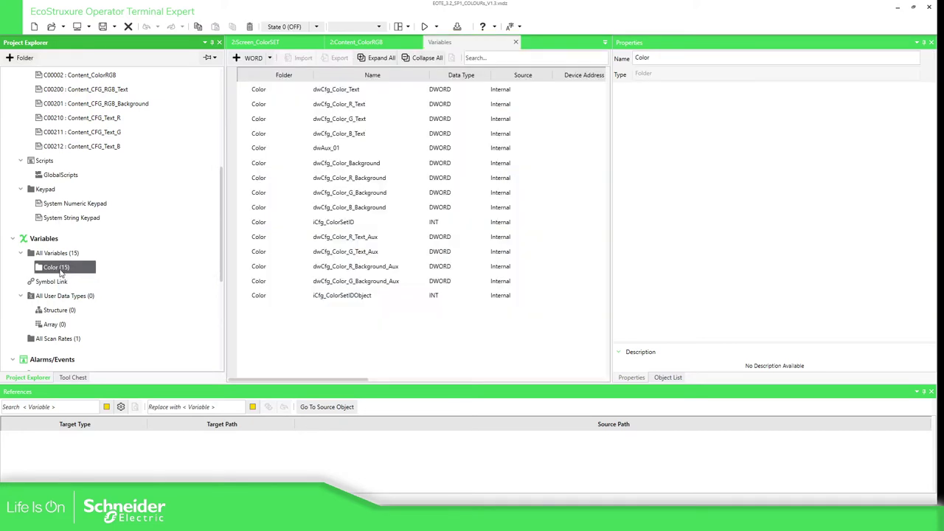
click(260, 224)
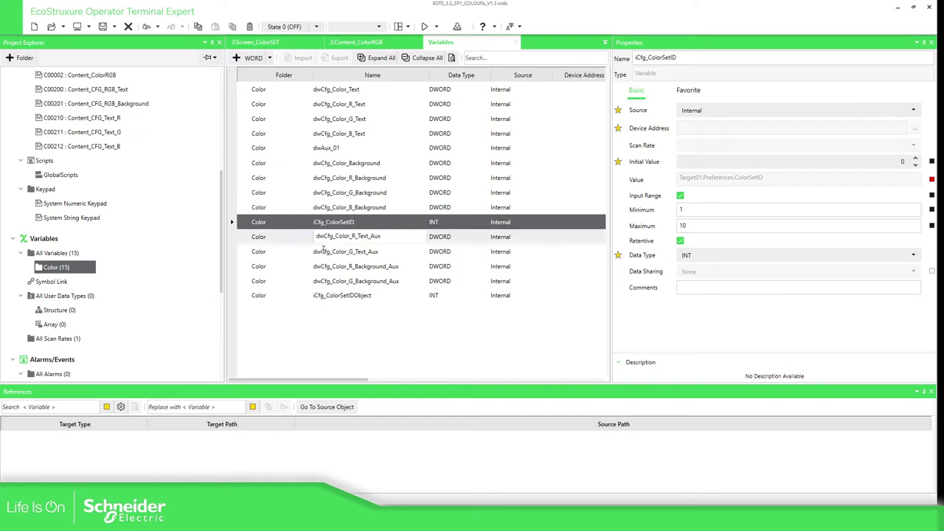
click(297, 296)
click(369, 296)
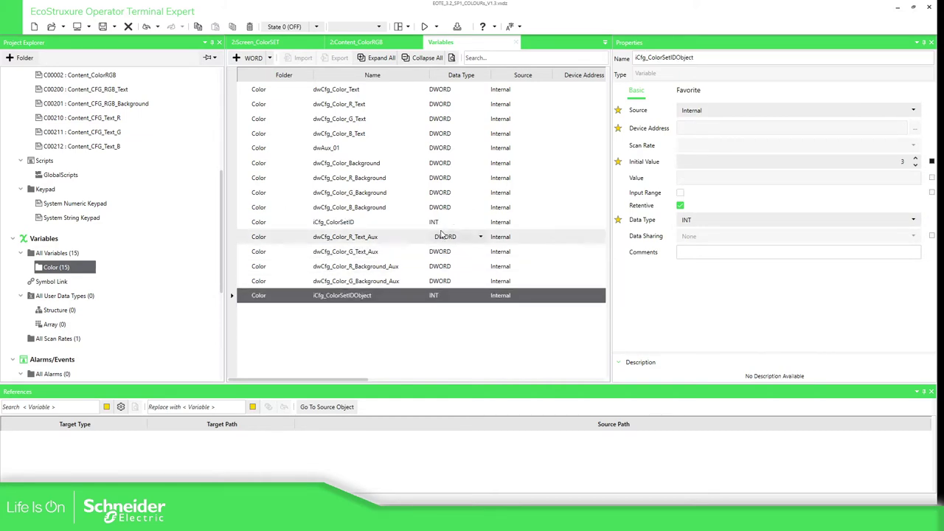
click(483, 297)
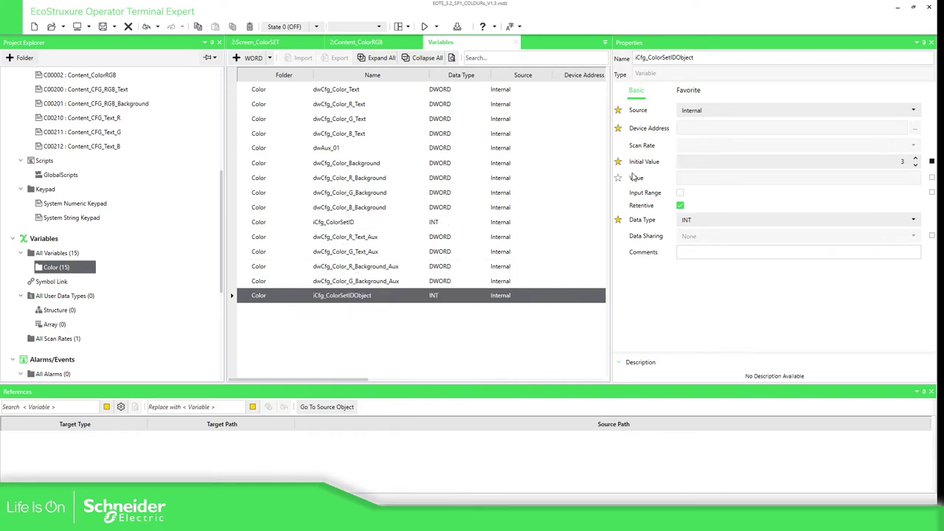
Close Content_ColorRGB and bring Content_ColorSET back up for editing.
click(347, 42)
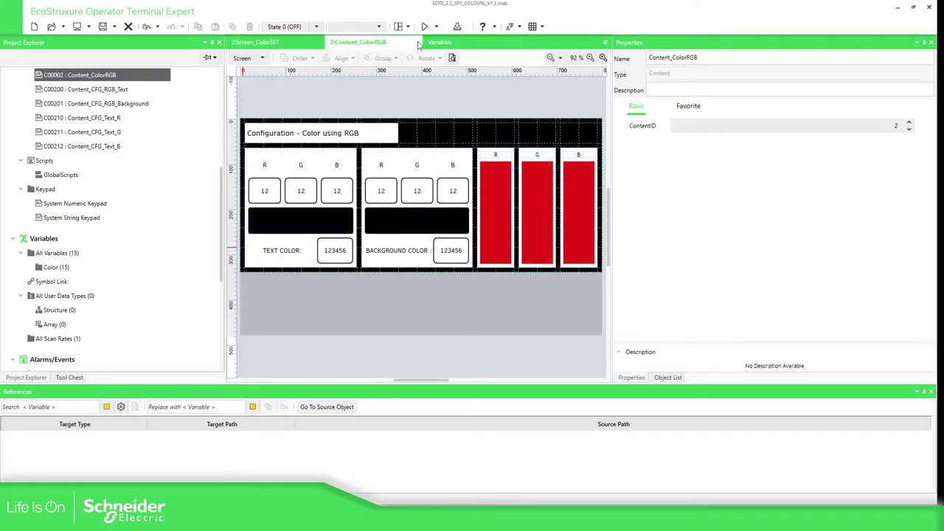
middle_click(334, 43)
click(292, 44)
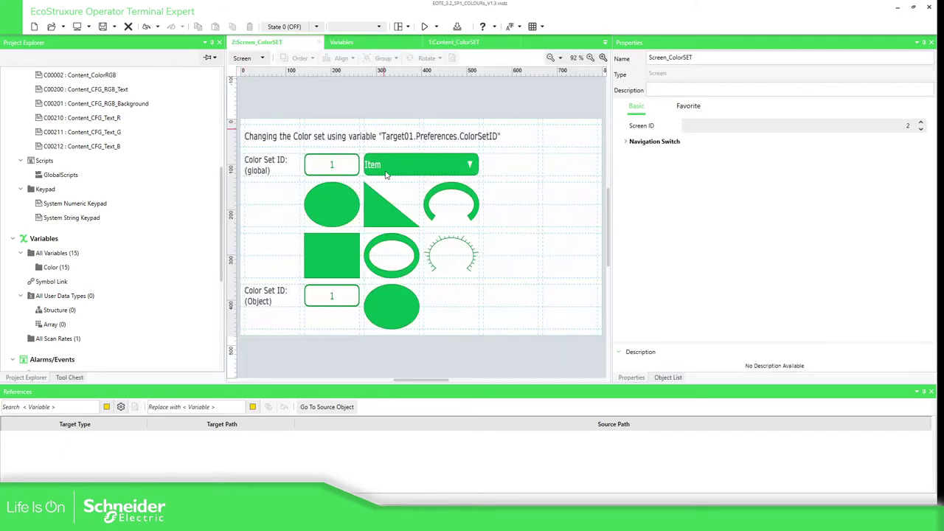
click(394, 310)
scroll(72, 260, down, 3)
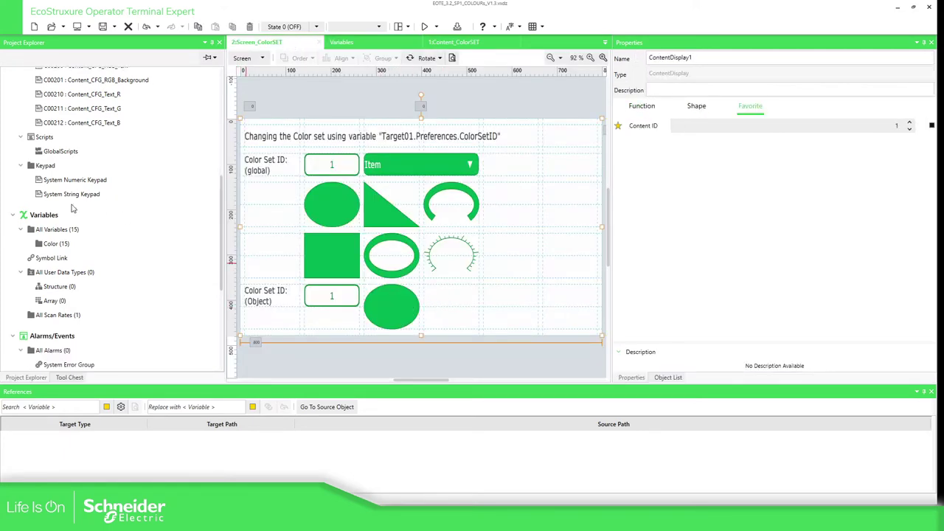
scroll(72, 259, up, 6)
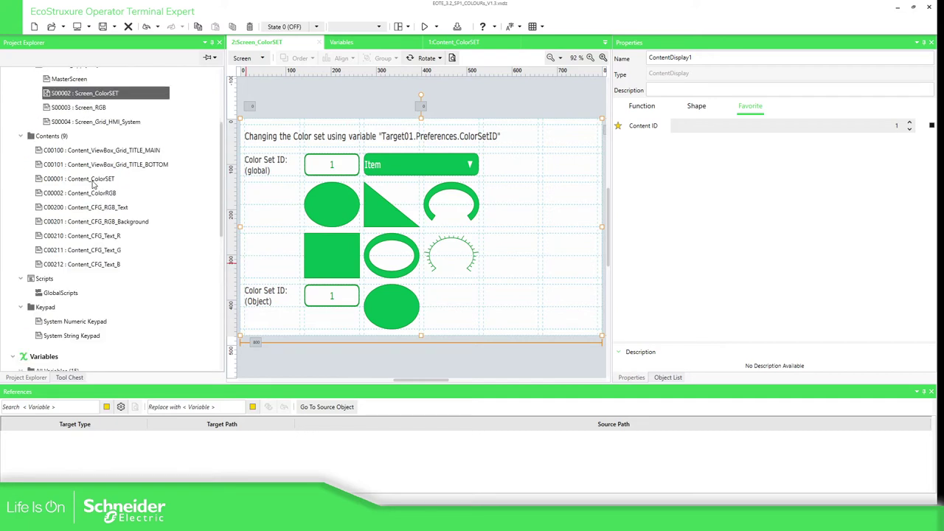
double_click(93, 181)
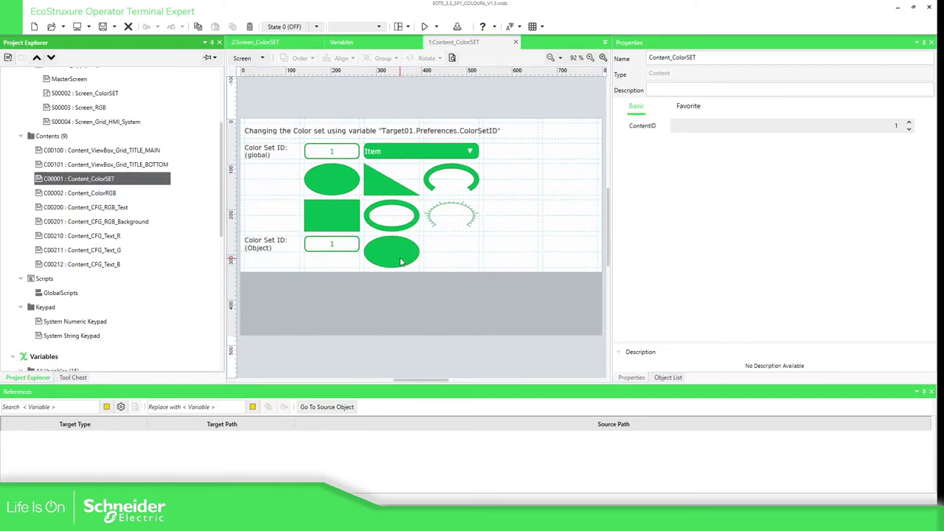
Compare the fill value settings of the object-level ellipse and the rectangle in Content_ColorSET.
click(401, 262)
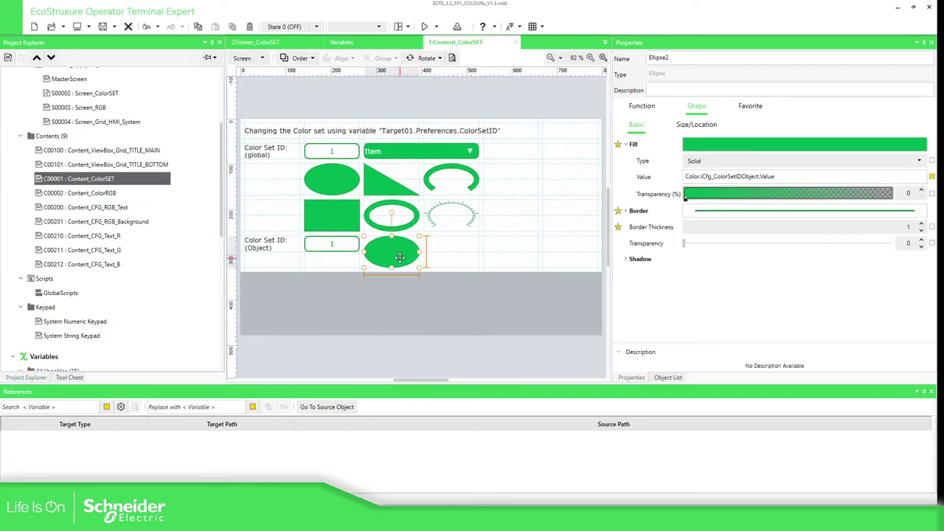
click(349, 215)
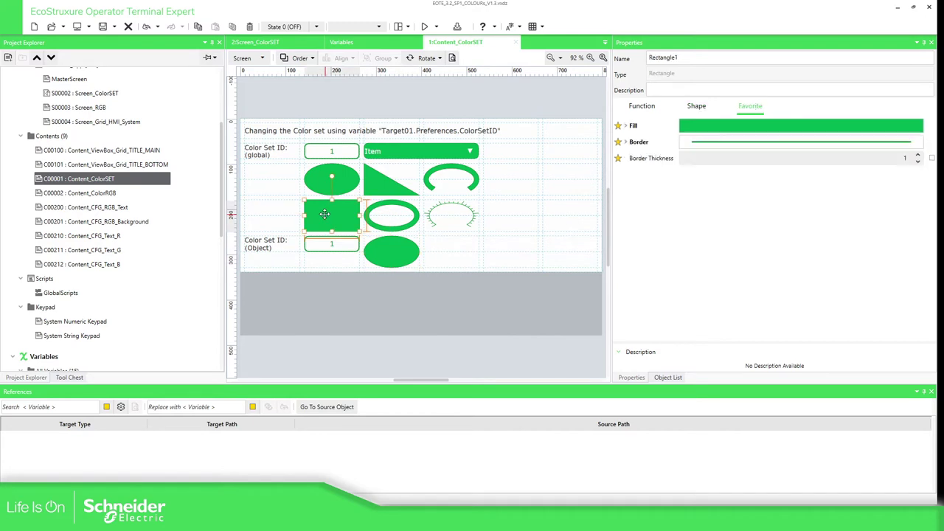
click(625, 126)
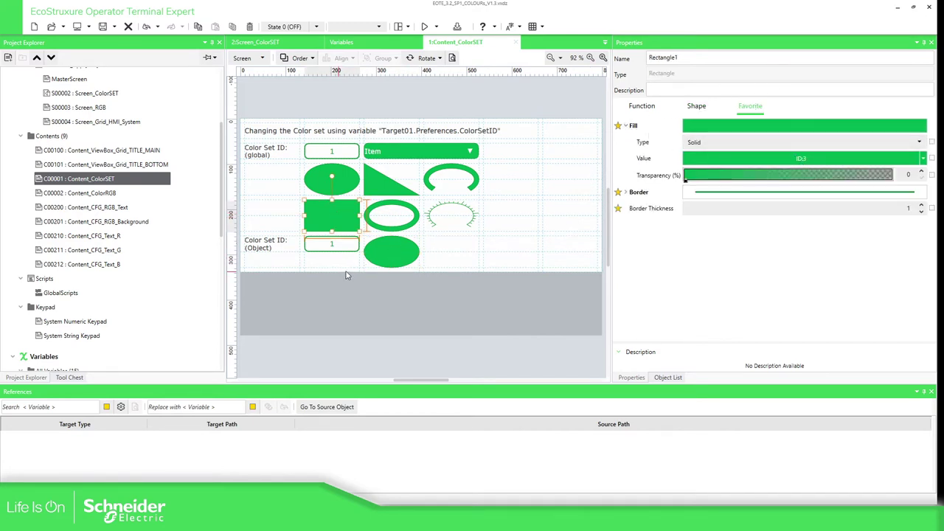
click(387, 255)
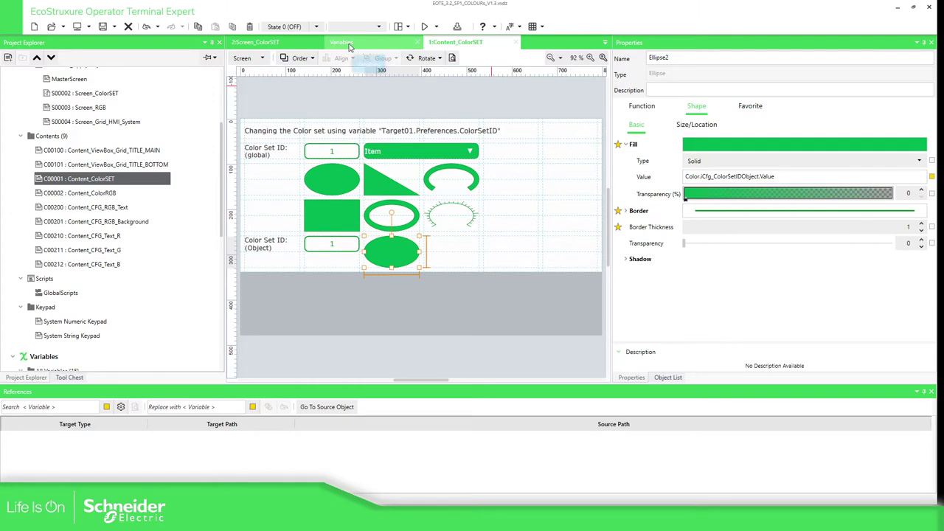
Examine the name and value link of the variable iCfg_ColorSetID in the variable list.
click(350, 47)
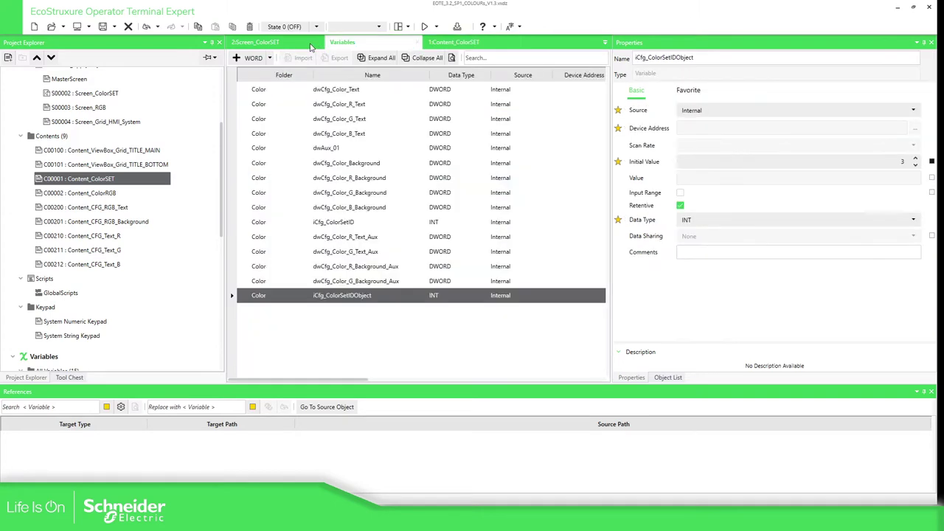
click(275, 223)
click(360, 221)
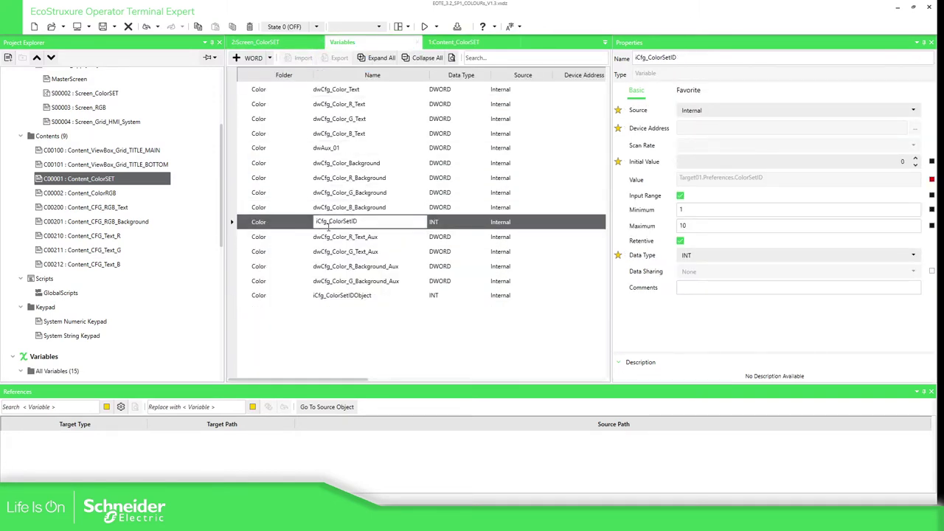
key(Return)
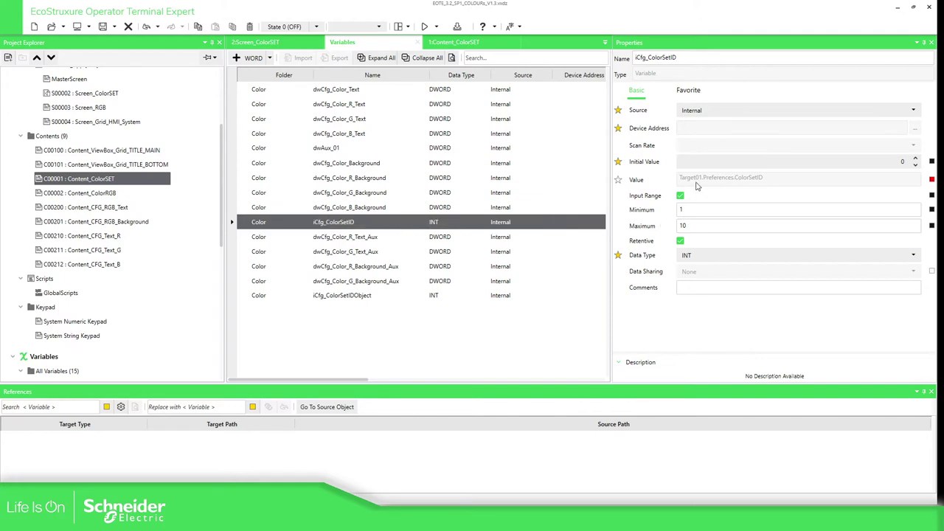
click(331, 221)
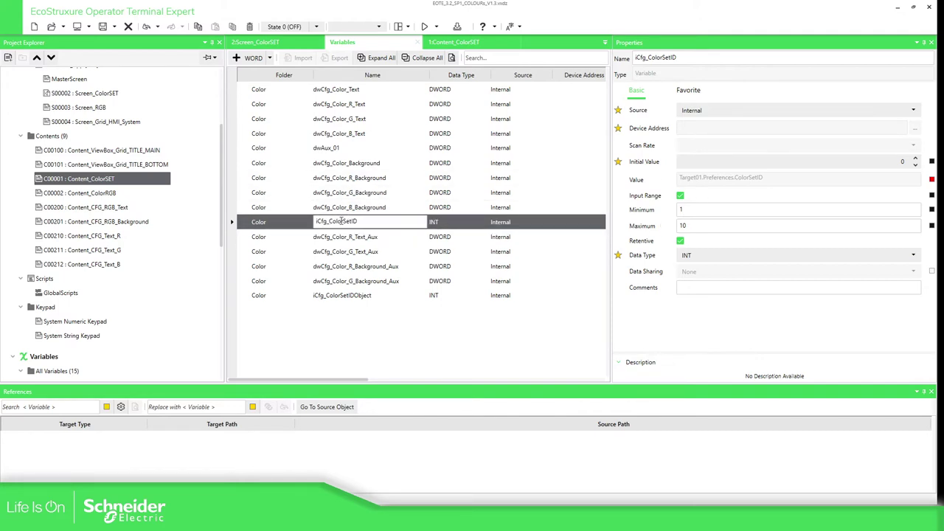
key(Return)
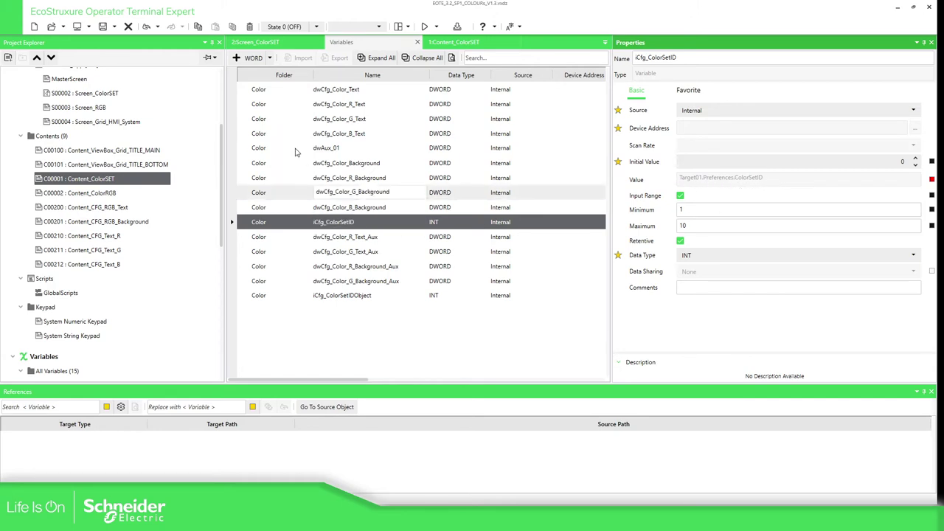
Duplicate the variable iCfg_ColorSetIDObject within the Color folder.
click(265, 297)
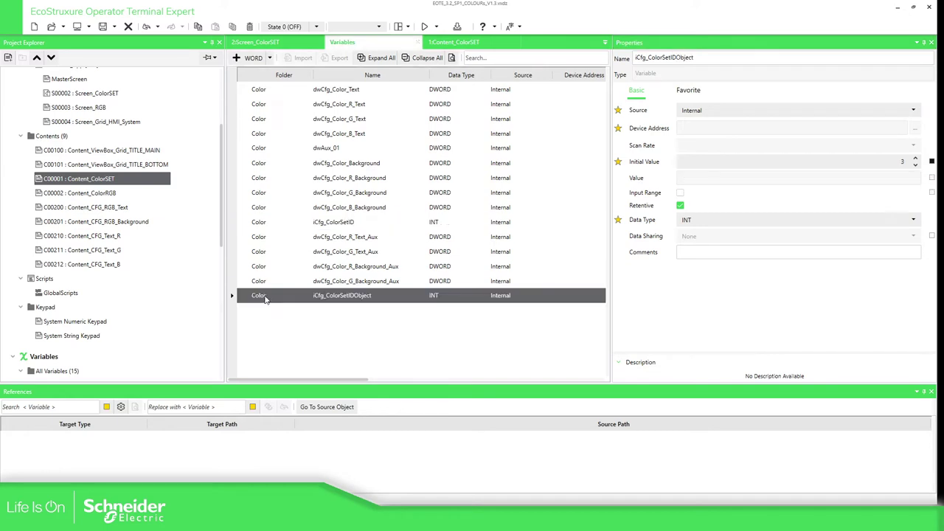
key(ctrl+c)
key(ctrl+v)
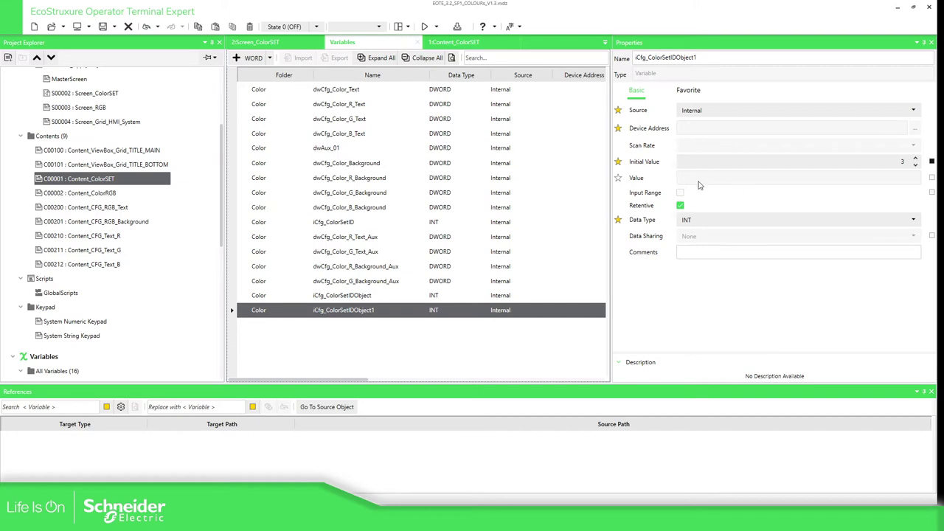
Link the value of iCfg_ColorSetIDObject1 to Preferences.ColorSetID of Target01 with the Two Way direction.
click(931, 178)
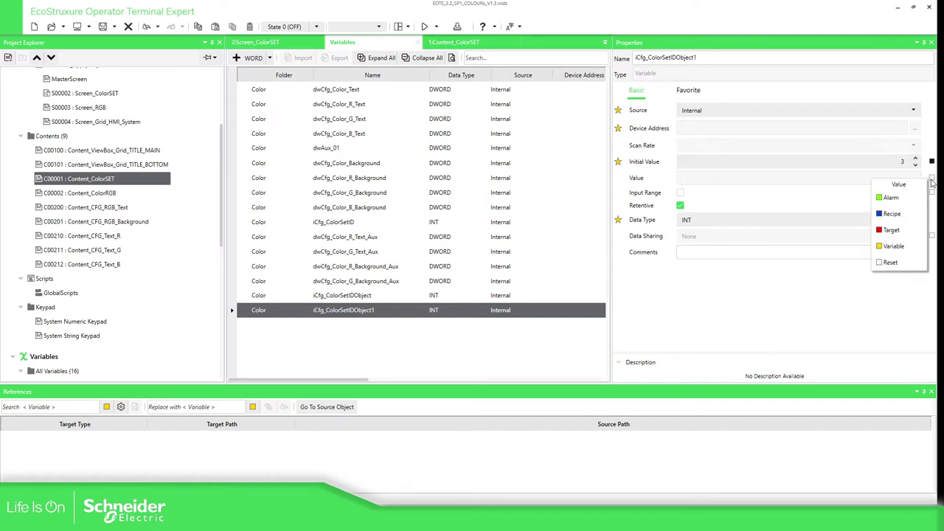
click(891, 230)
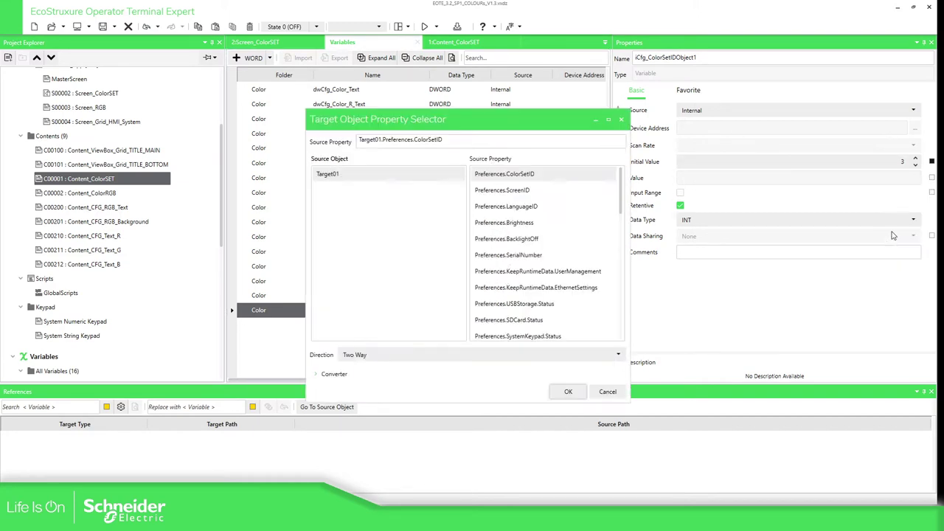
click(333, 175)
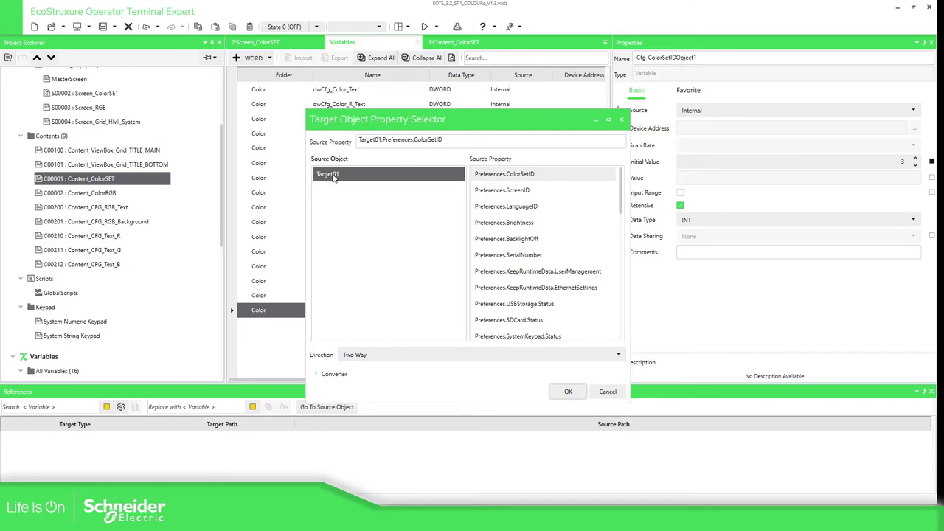
click(527, 176)
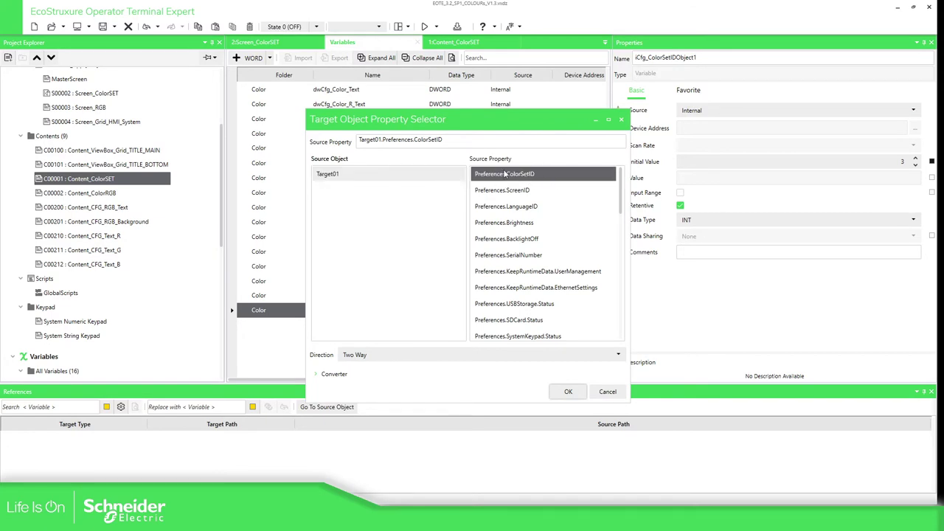
click(577, 393)
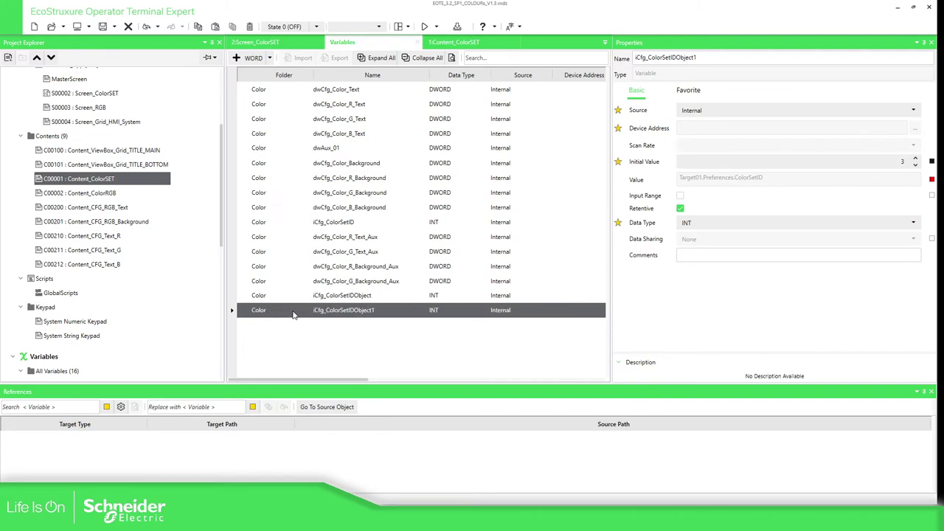
Delete the duplicated variable iCfg_ColorSetIDObject1 and examine the target link and input range of iCfg_ColorSetID.
click(249, 26)
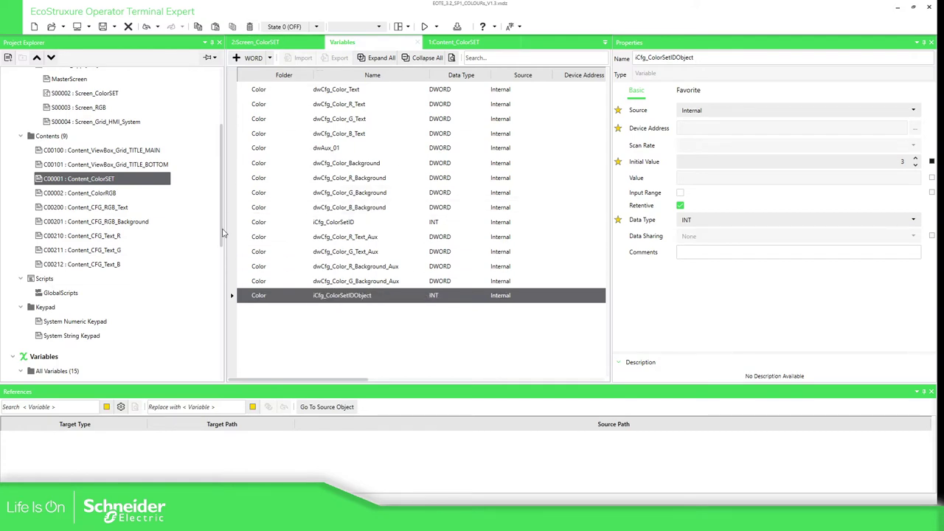
click(357, 222)
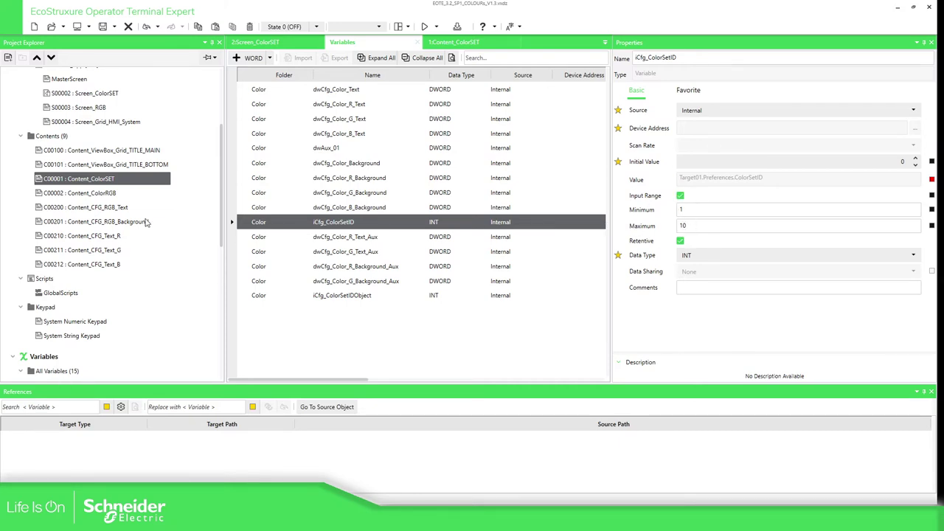
Bring Content_ColorSET back up and examine the color sets and shapes offered in the Tool Chest.
double_click(97, 182)
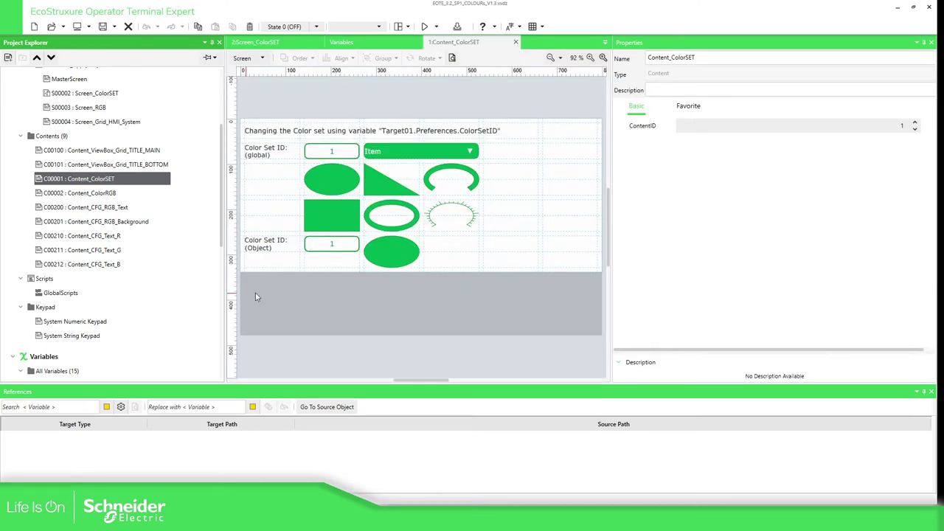
scroll(255, 293, up, 2)
click(266, 255)
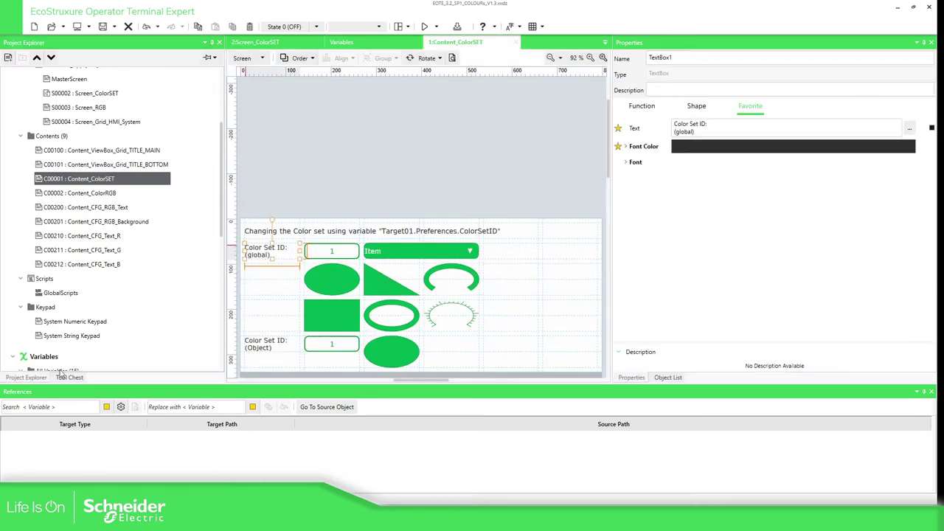
click(70, 377)
click(164, 73)
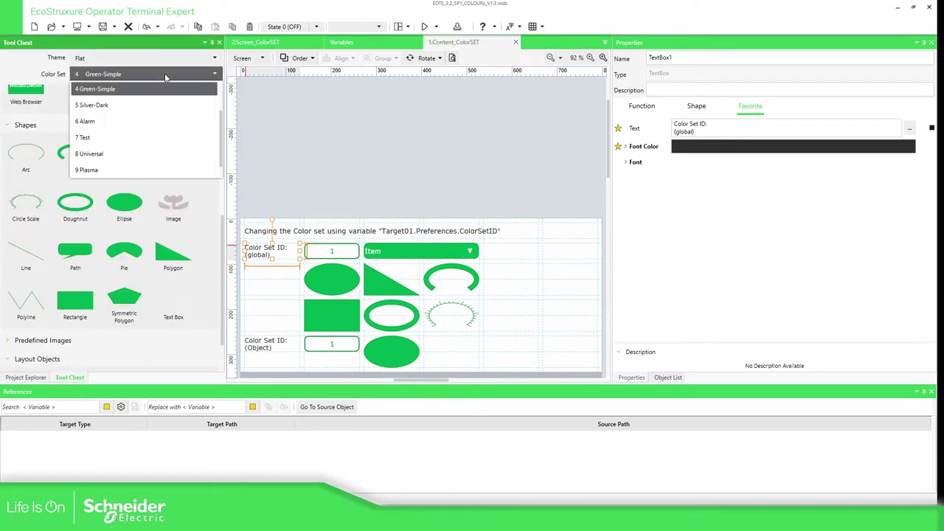
scroll(102, 118, down, 2)
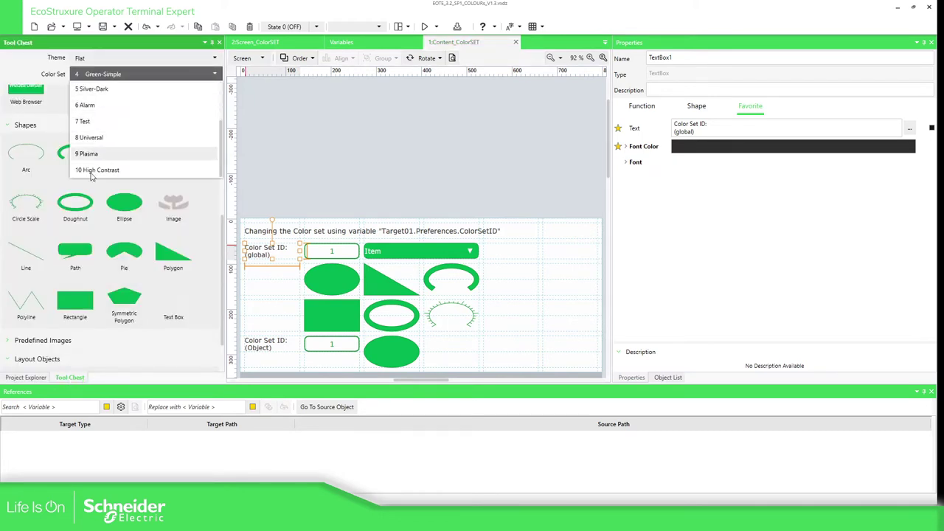
click(267, 133)
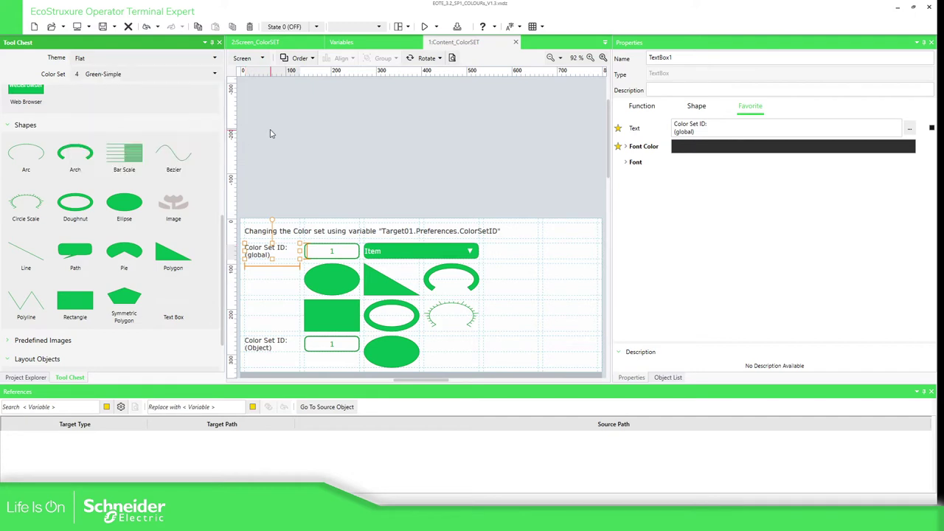
click(364, 171)
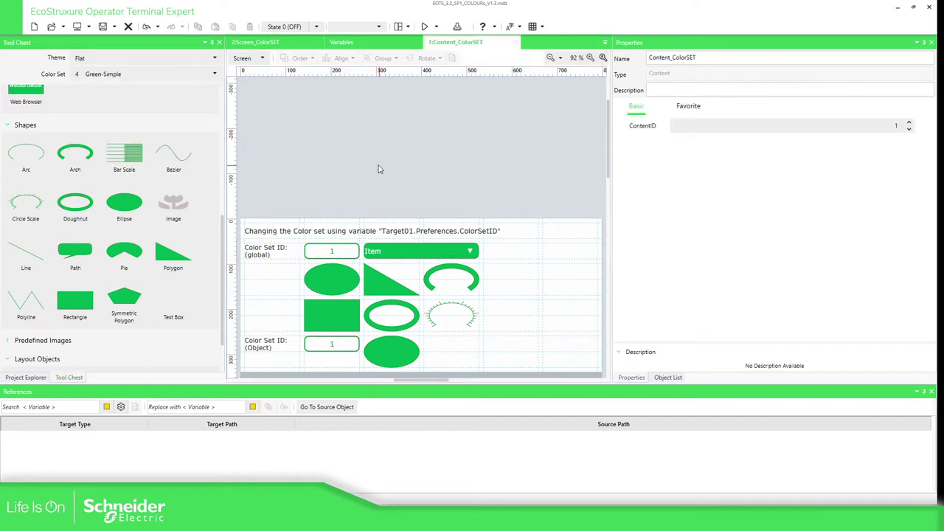
scroll(178, 207, down, 1)
scroll(179, 207, down, 2)
scroll(159, 249, up, 10)
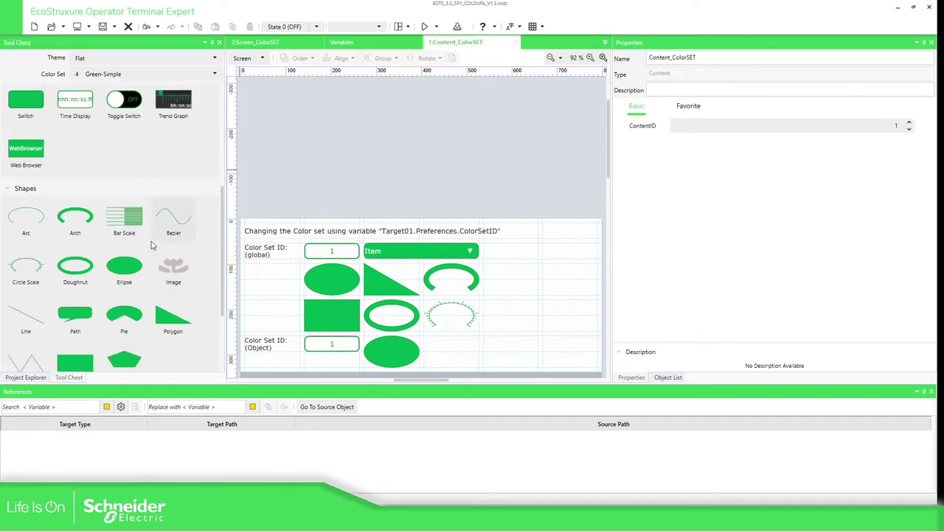
click(25, 378)
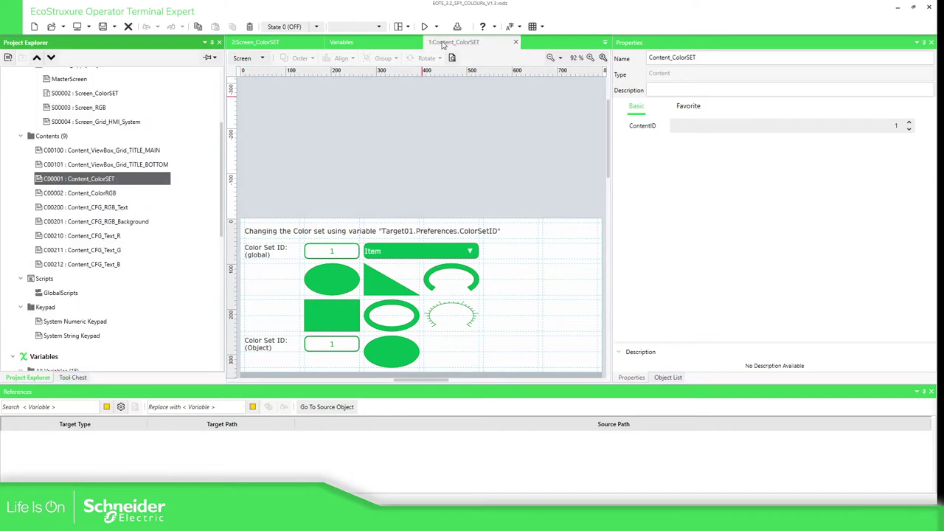
Start the PC simulation of the project, not the device simulation, and move its window over the editor.
click(436, 28)
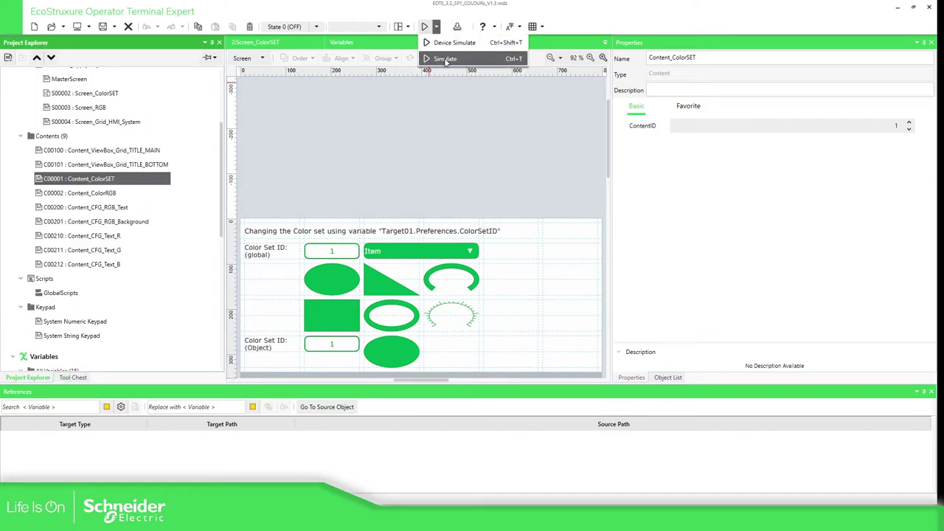
click(445, 60)
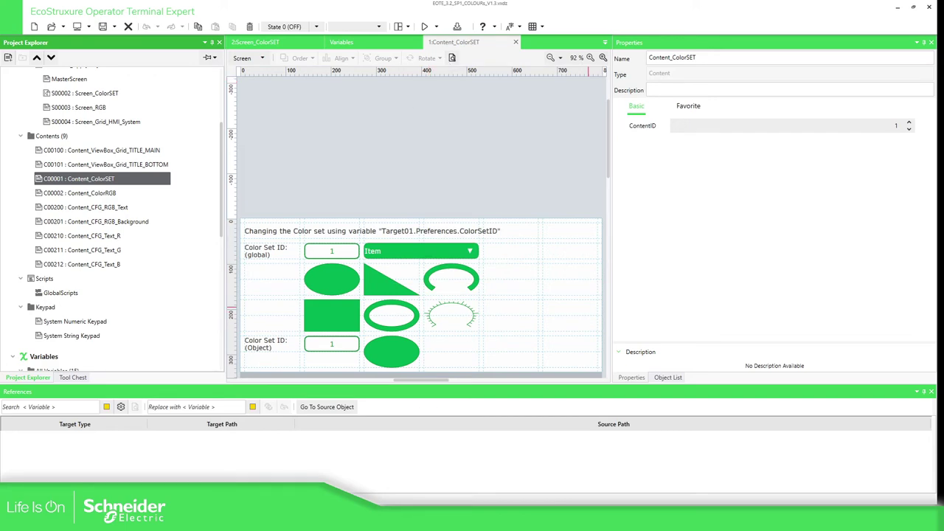
drag(421, 104, 250, 105)
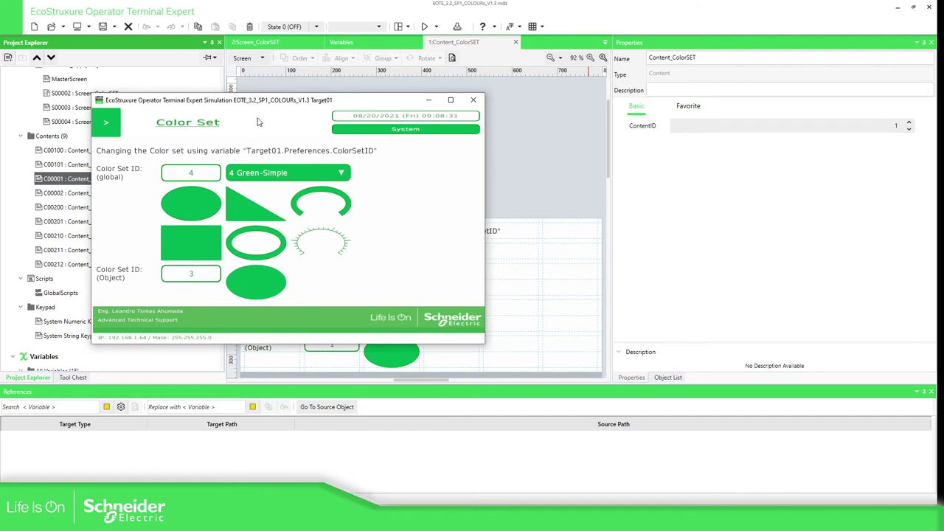
Set the global Color Set ID in the simulation to 1 and then to 10.
click(190, 174)
text(1)
key(Return)
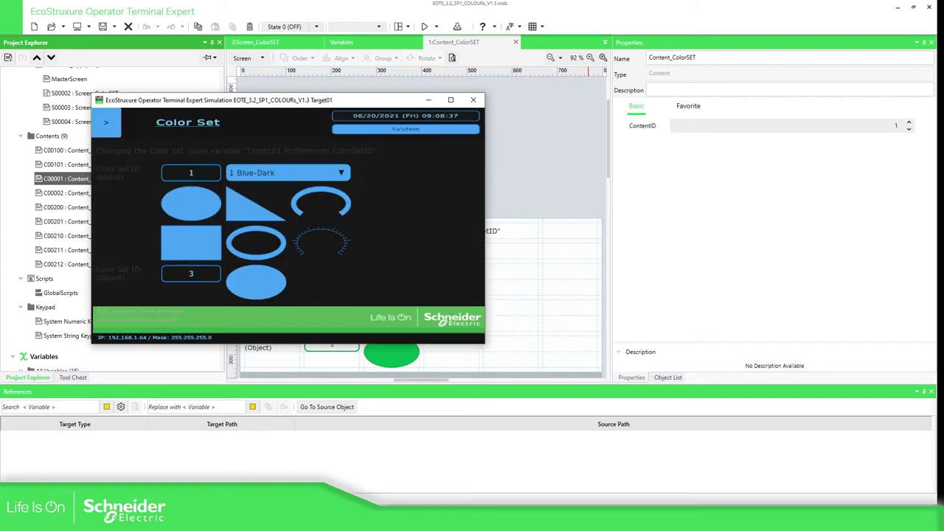
click(191, 174)
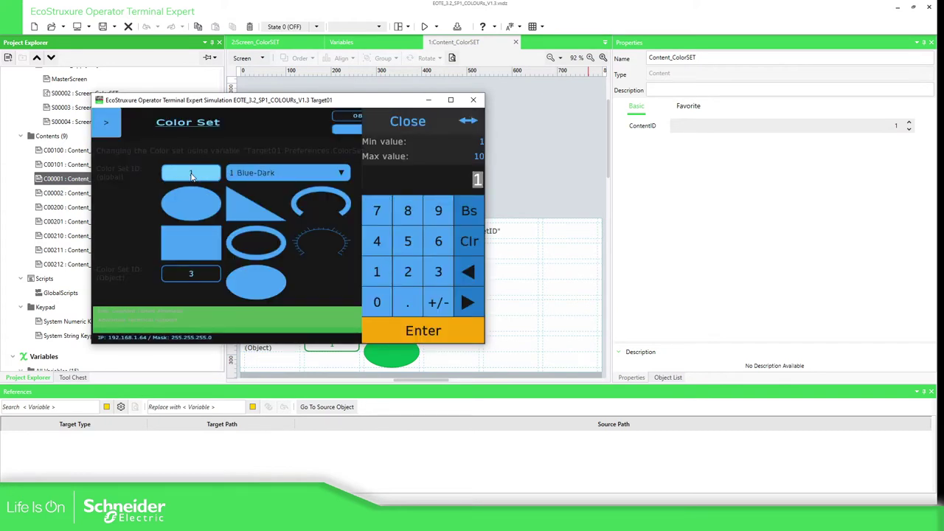
text(10)
key(Return)
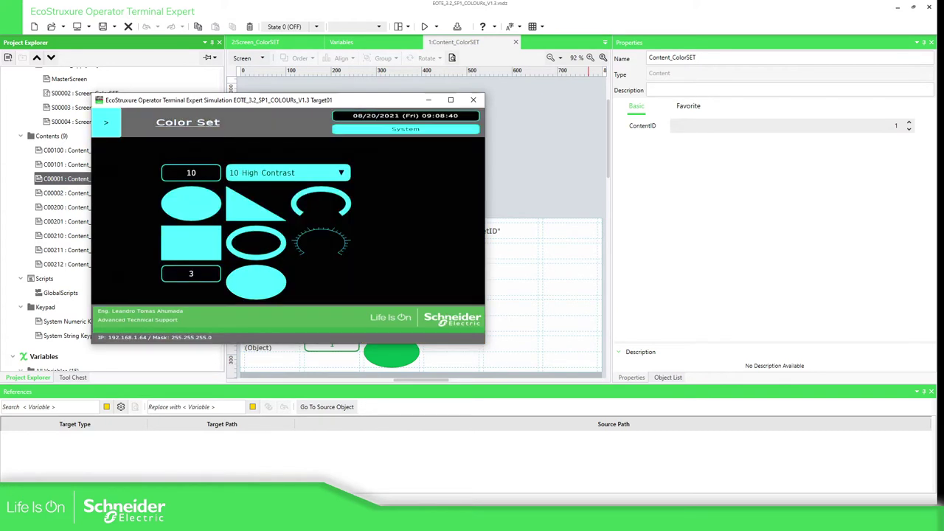
Set the simulated global Color Set ID to 4 and then to 6.
click(191, 174)
text(4)
key(Return)
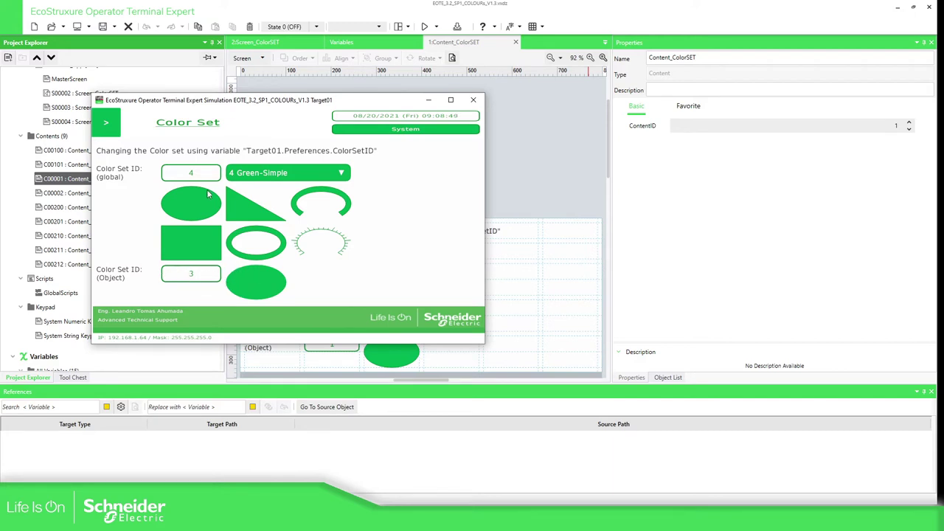
click(191, 174)
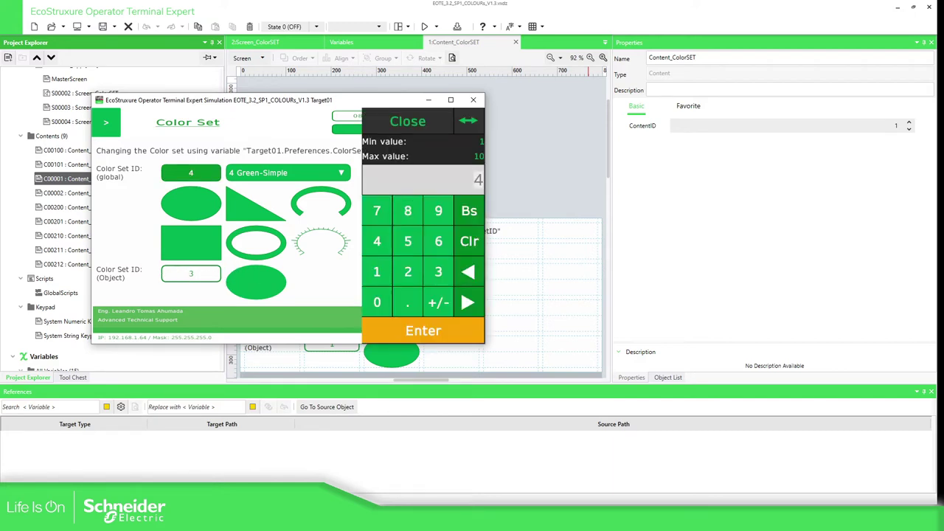
text(6)
key(Return)
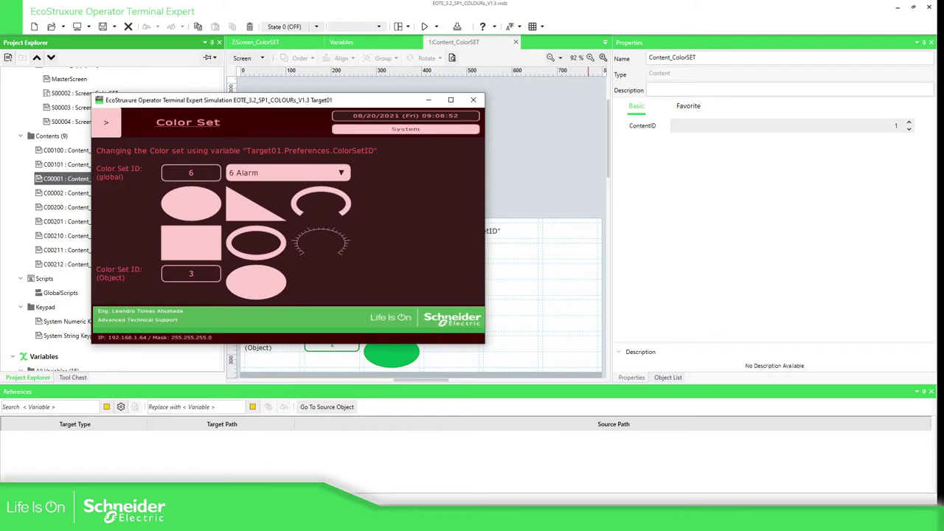
Set the simulated global Color Set ID back to 4 and then to 8, and return to the editor.
click(191, 173)
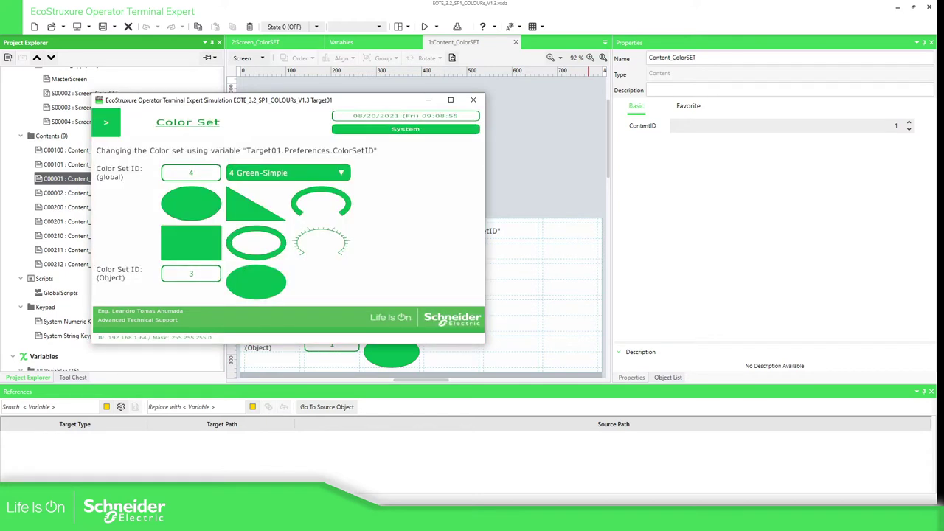
click(210, 176)
click(408, 211)
click(421, 331)
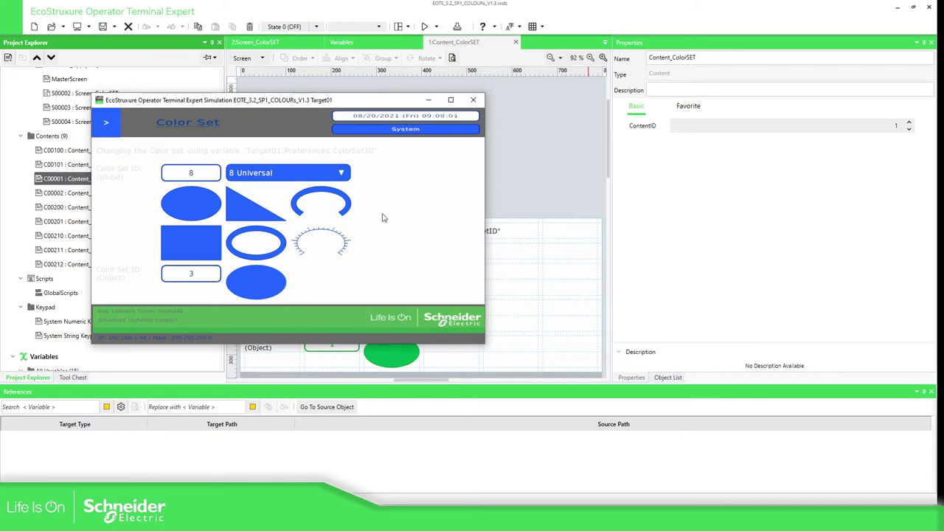
click(519, 145)
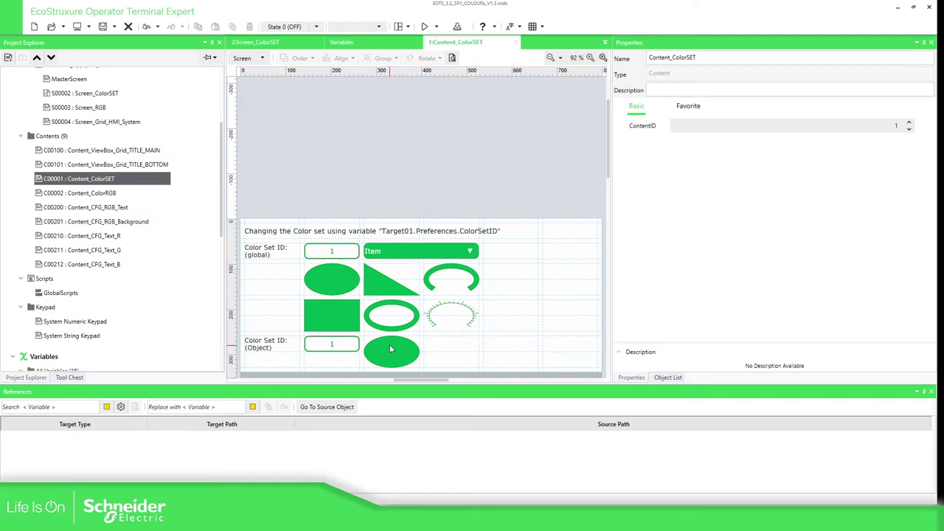
Draw a flat ellipse in the Color Set ID (Object) row, to the right of the existing object-level ellipse.
scroll(111, 346, down, 2)
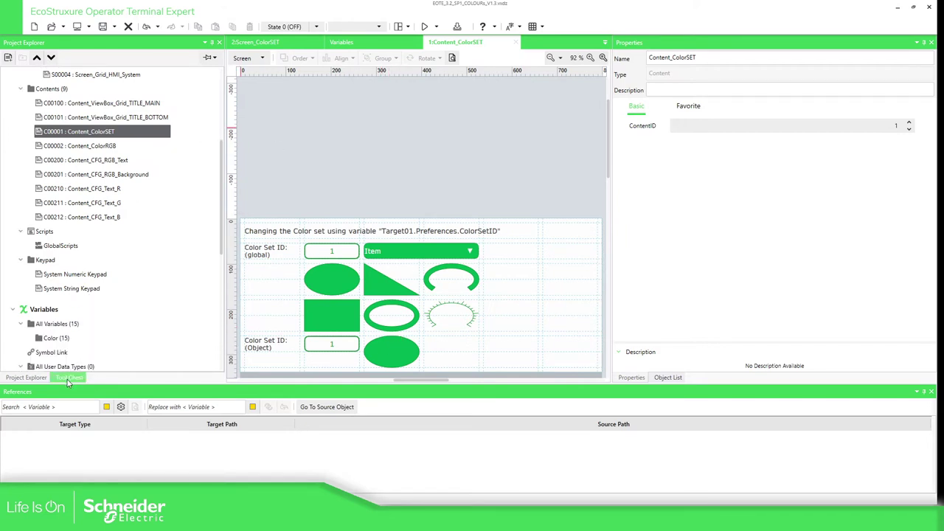
click(70, 377)
scroll(104, 266, down, 5)
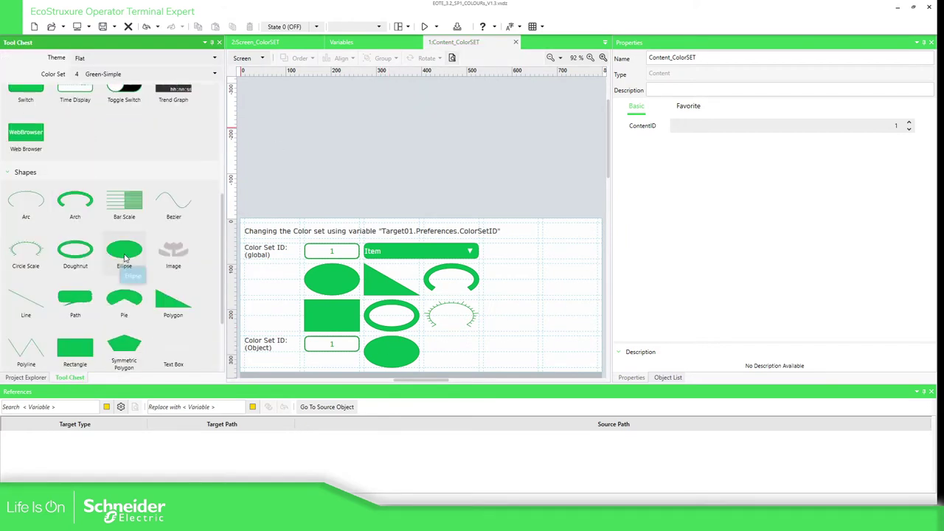
click(509, 339)
drag(483, 336, 539, 353)
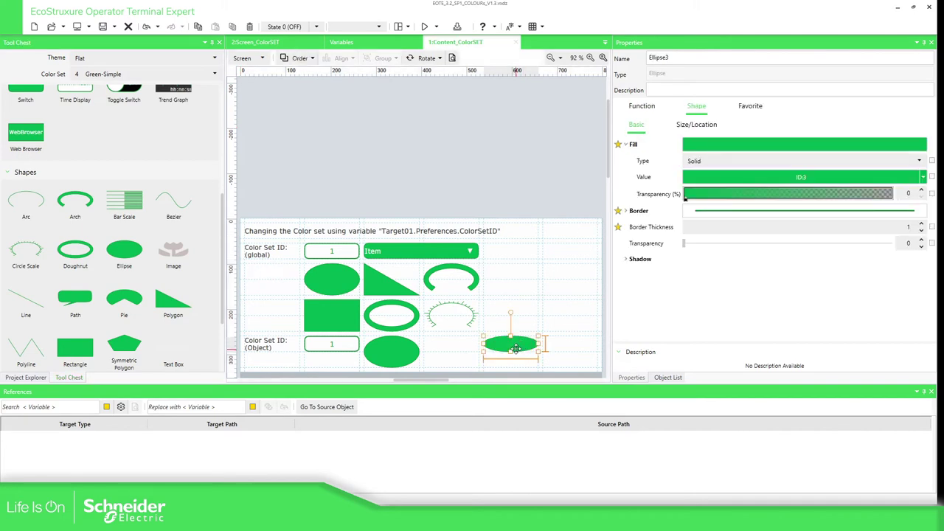
Expand the new ellipse's fill ID palette and switch the editor's color set to 5 Silver-Dark and then to 3 Green-Light.
click(923, 177)
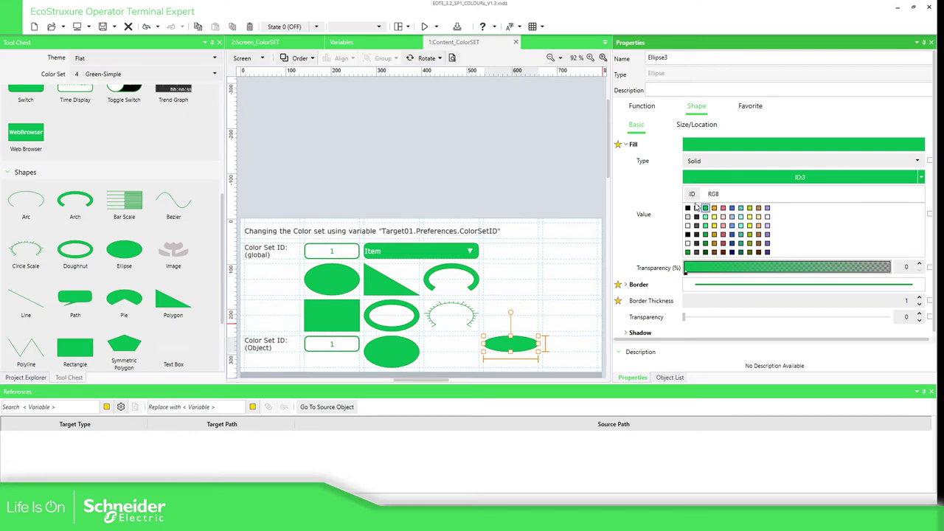
click(214, 76)
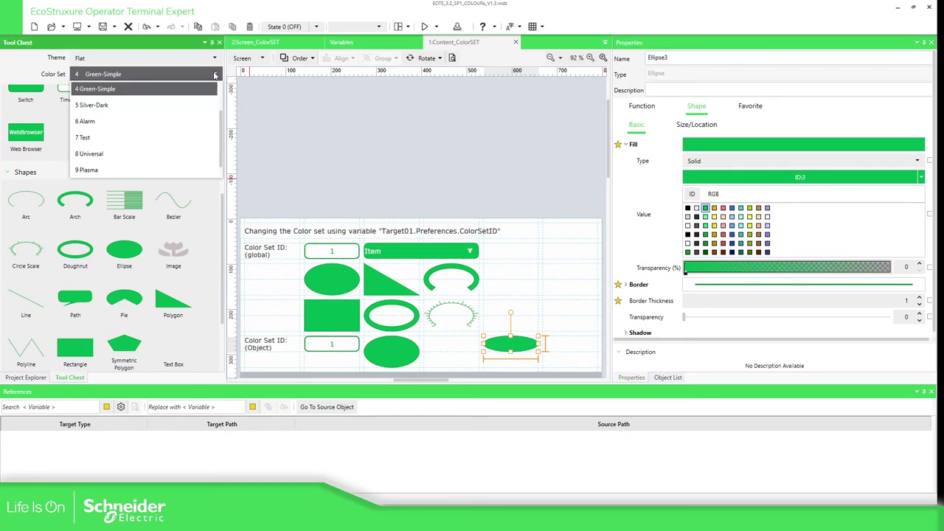
click(94, 107)
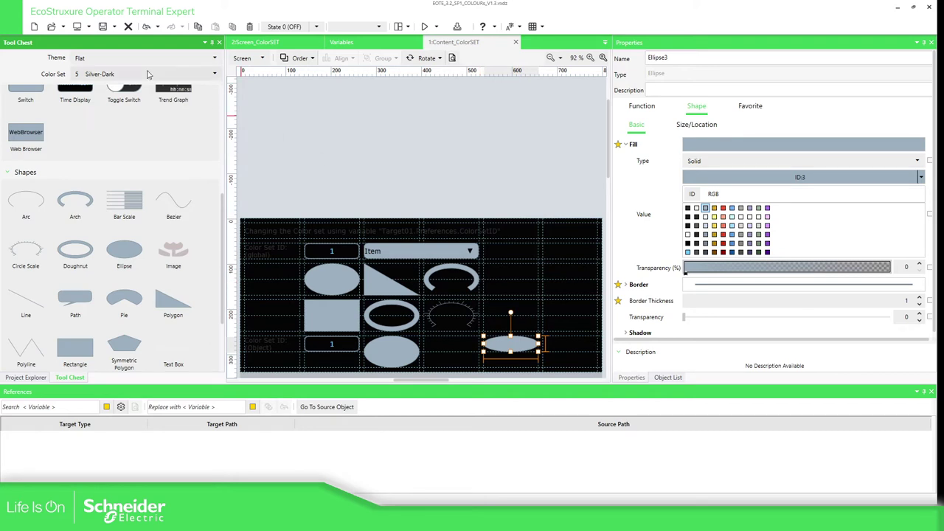
click(203, 74)
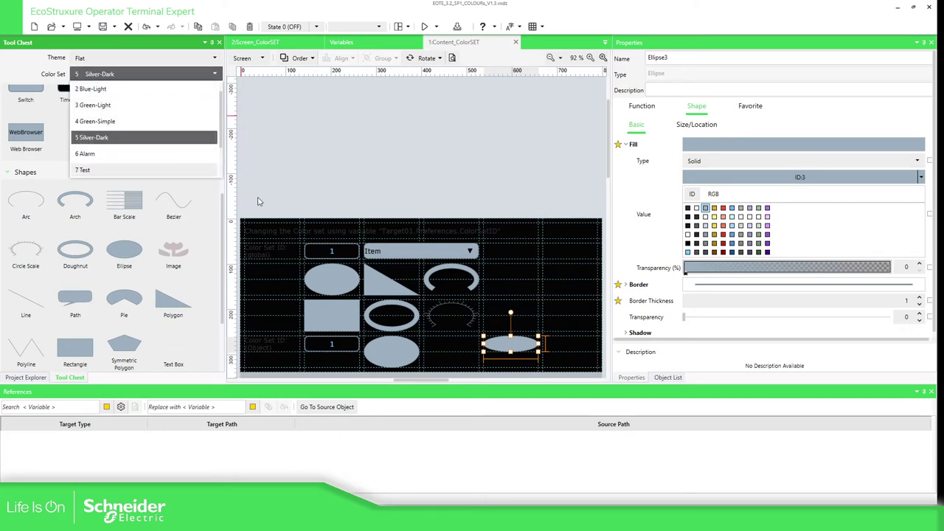
click(114, 105)
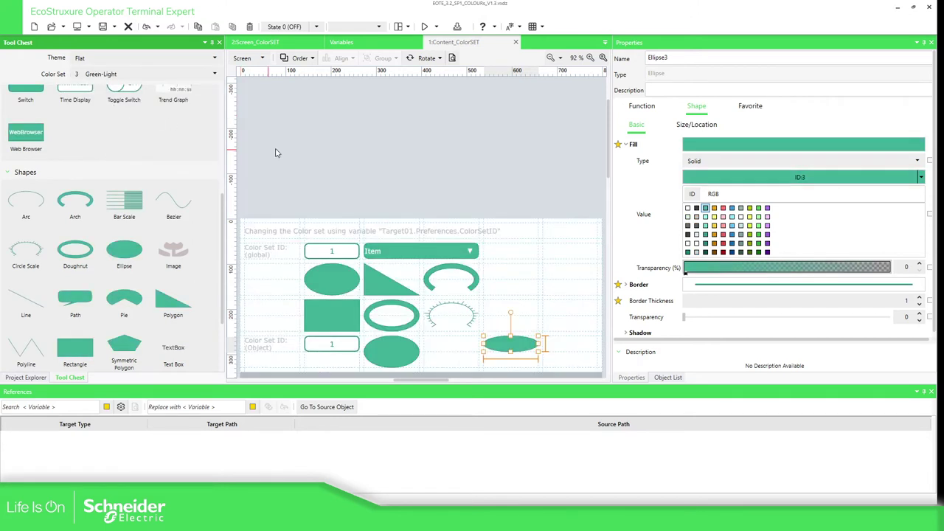
Switch the editor's color set to 4 Green-Simple and bring up the running simulation.
click(107, 76)
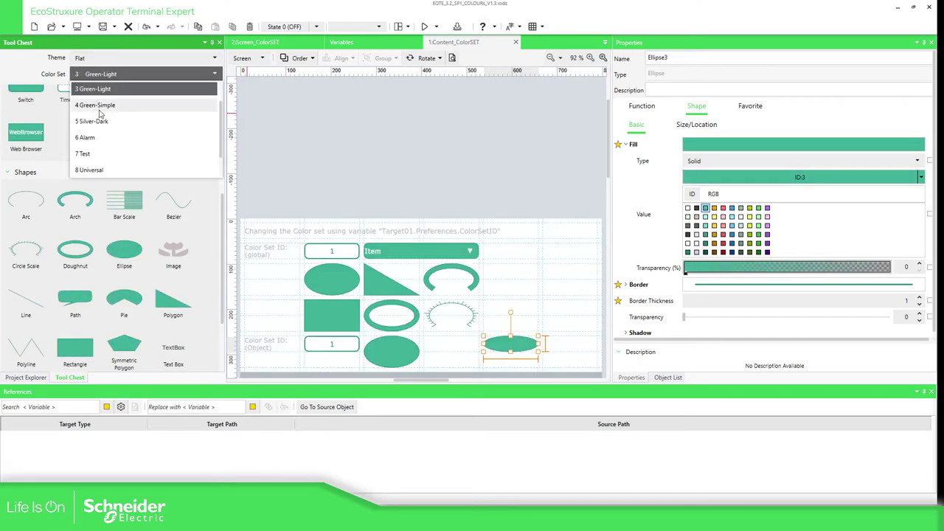
click(101, 110)
click(417, 175)
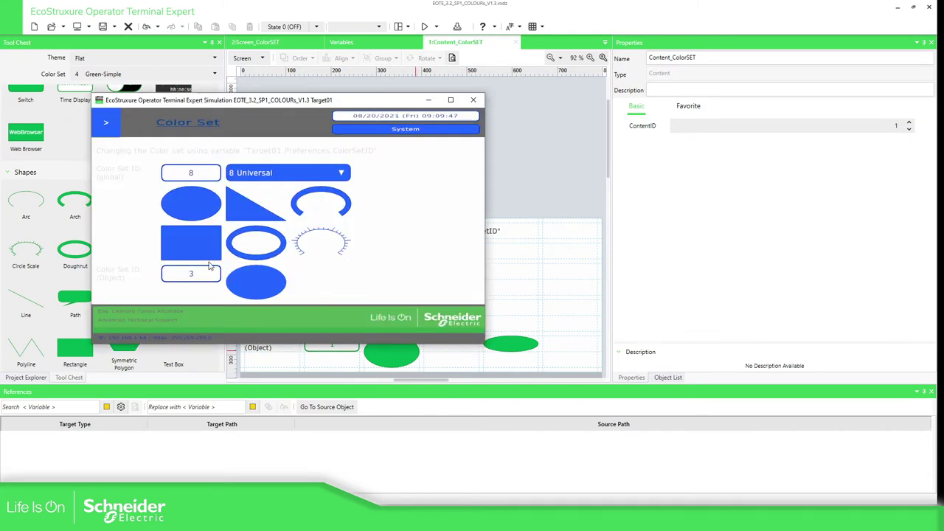
Set the simulated global color set to 6 Alarm while the object-level ID entry is open.
click(204, 278)
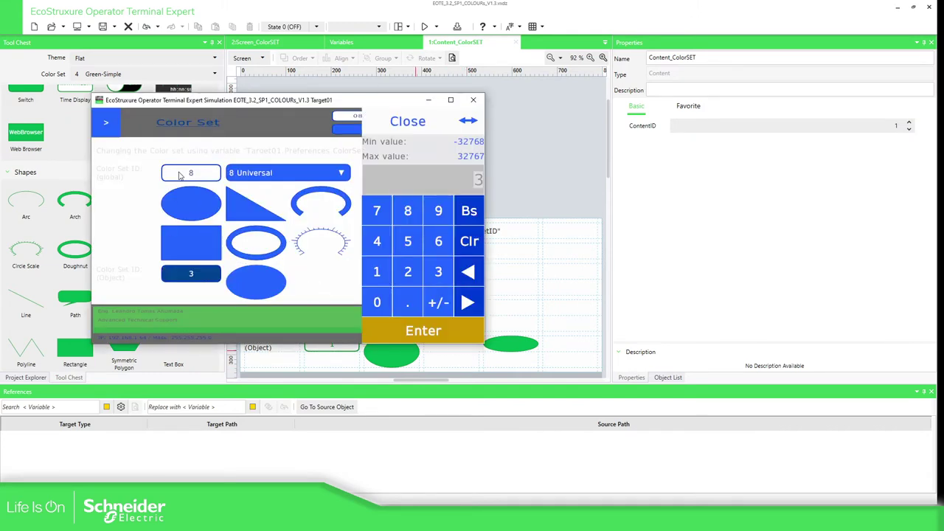
click(292, 174)
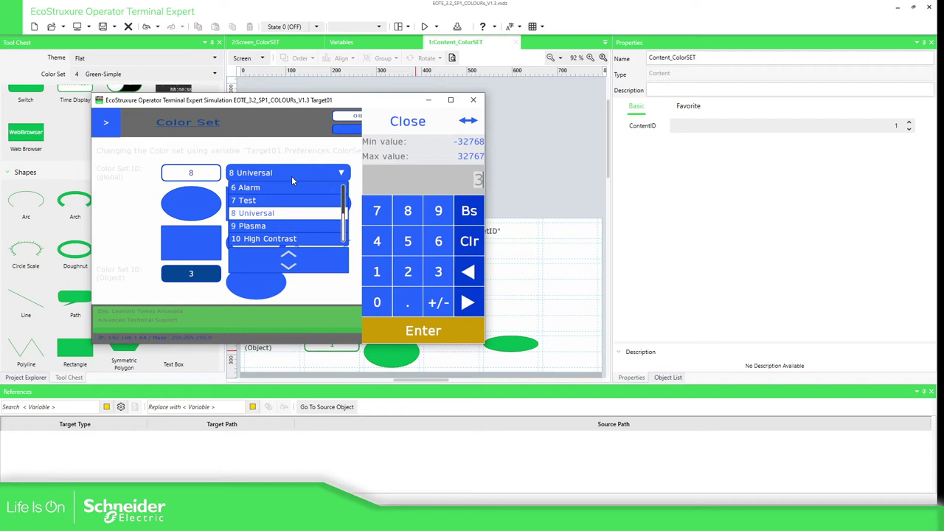
click(253, 188)
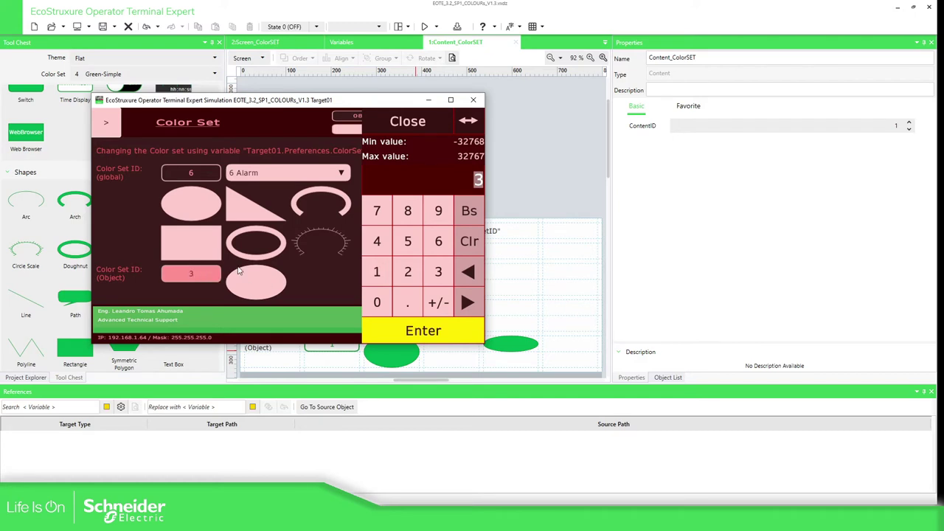
click(437, 124)
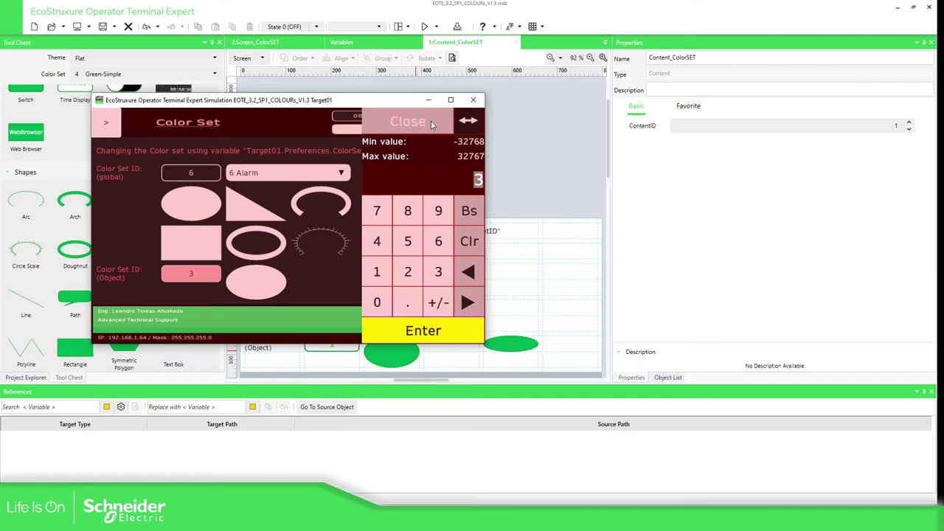
Set the simulated object-level Color Set ID to 45.
click(190, 273)
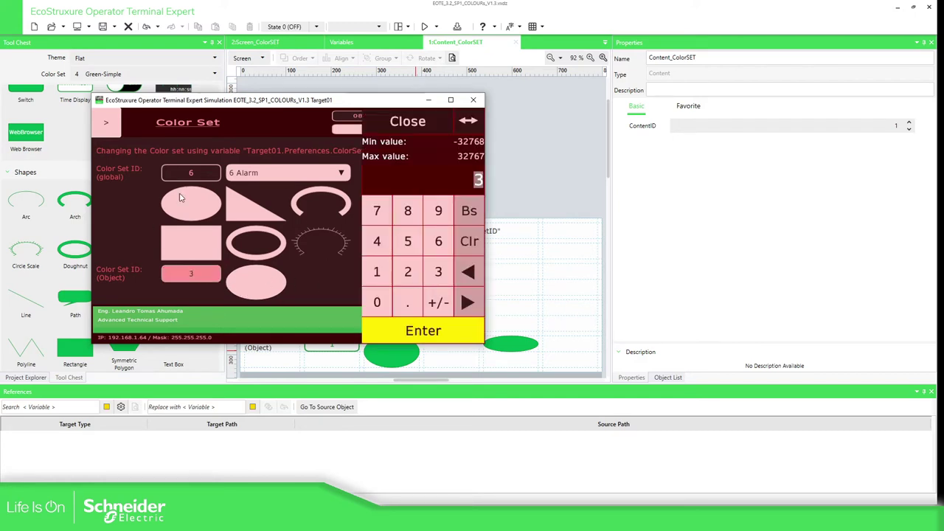
click(377, 241)
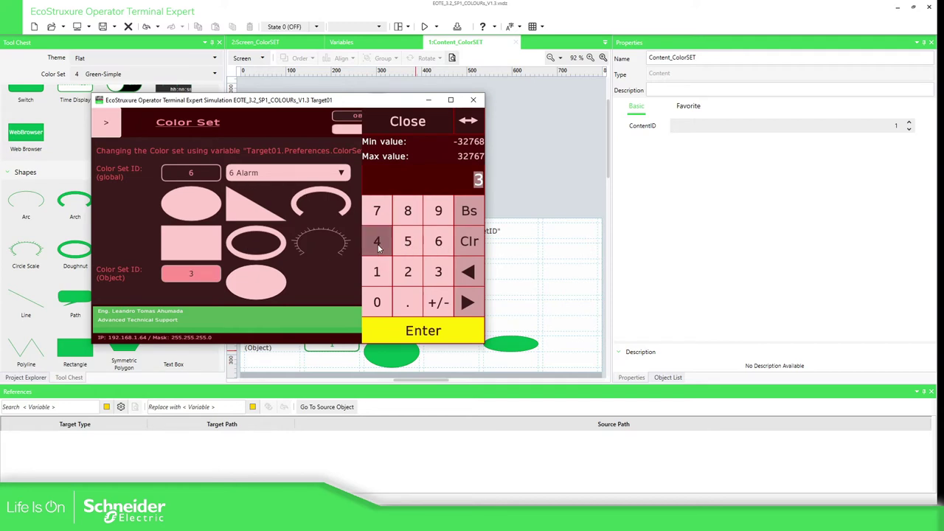
click(407, 241)
click(426, 331)
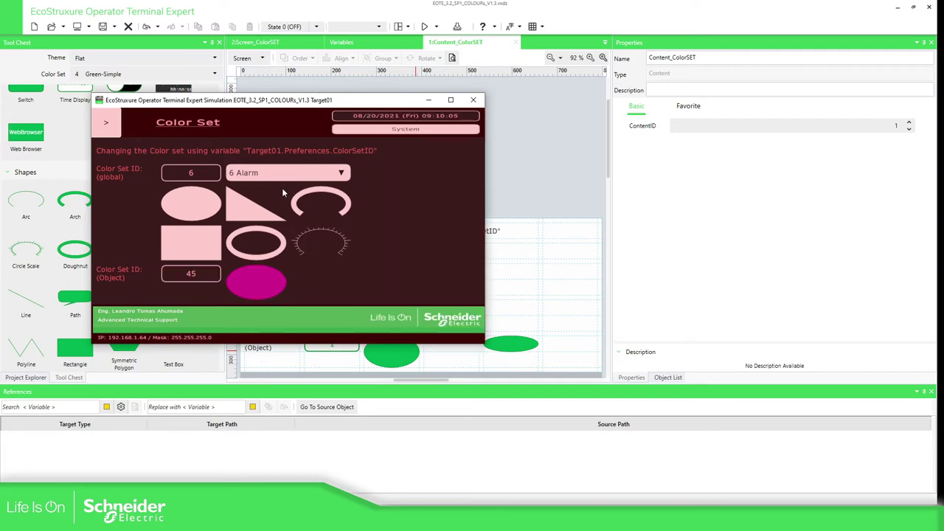
Switch the simulated global color set to 3 Green-Light and then to 4 Green-Simple.
click(251, 175)
scroll(252, 196, up, 1)
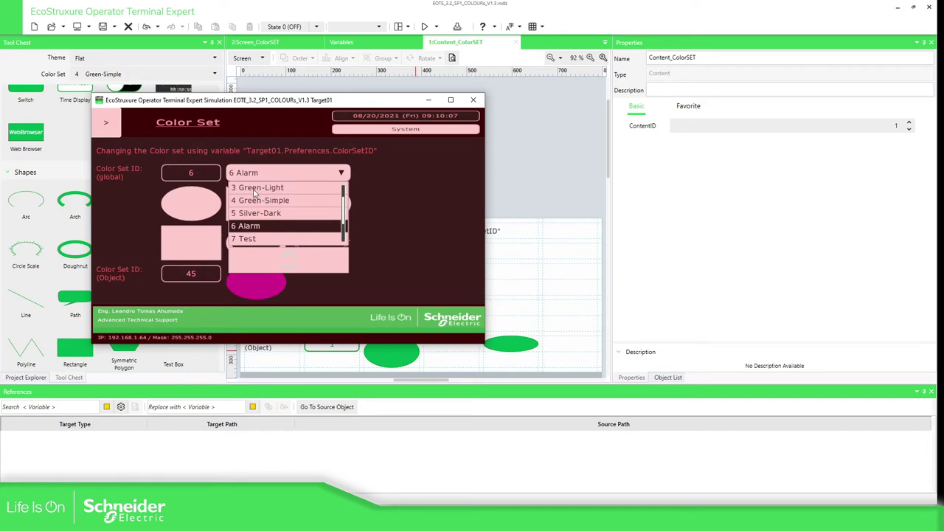
click(255, 189)
click(270, 177)
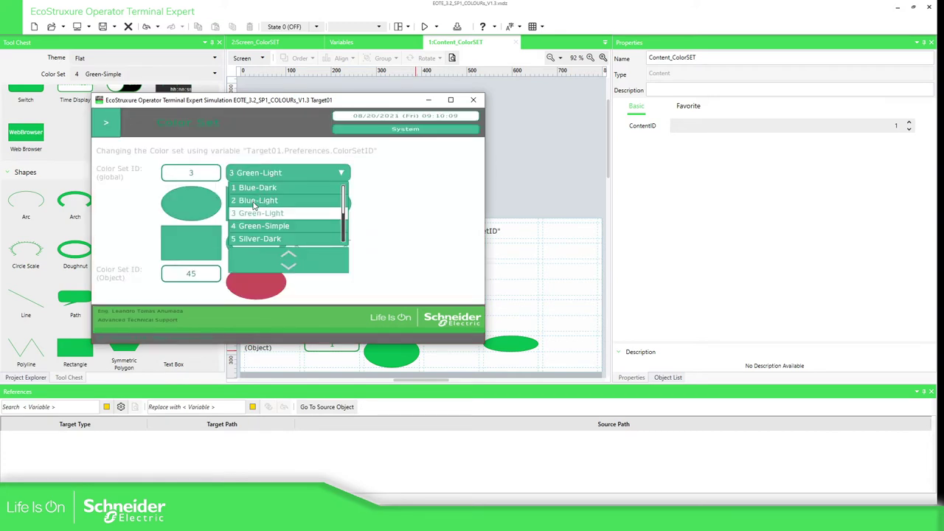
click(256, 226)
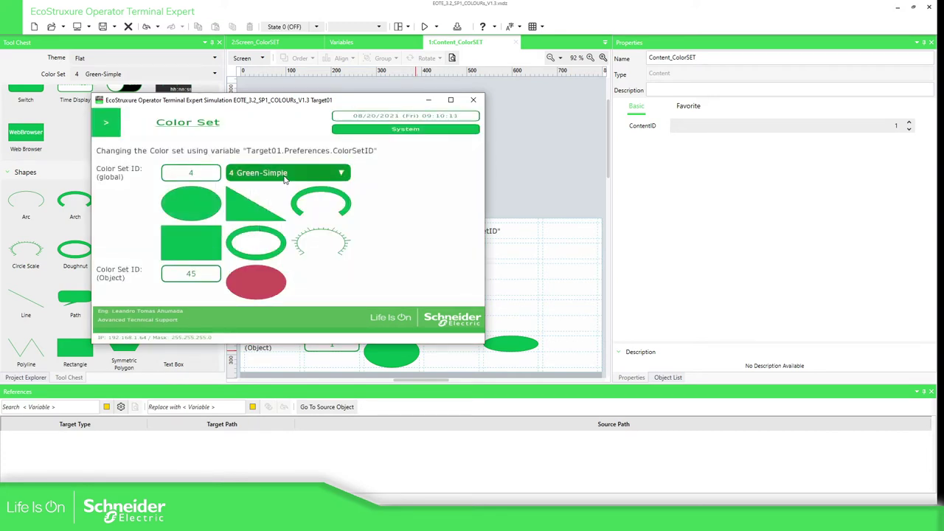
Switch the simulated global color set to 6 Alarm and then to 9 Plasma.
click(258, 174)
click(256, 247)
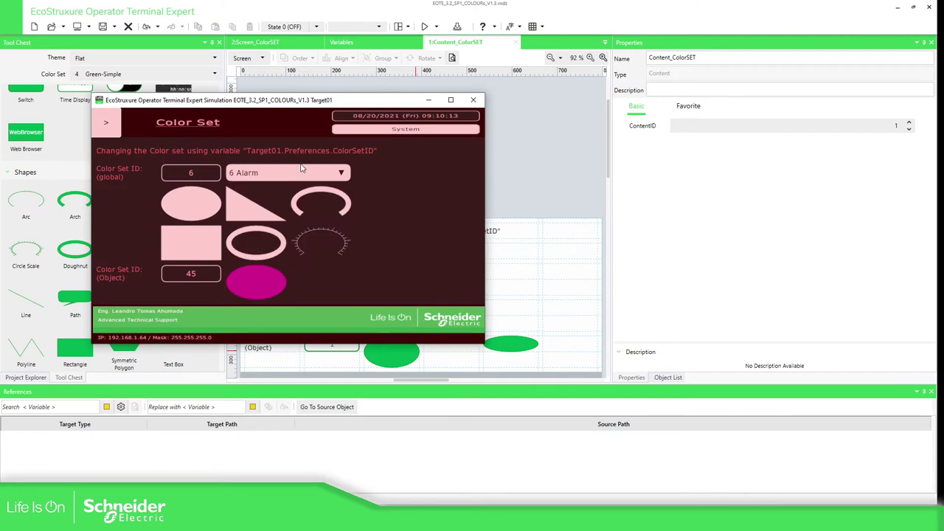
click(288, 179)
scroll(254, 214, down, 3)
click(250, 225)
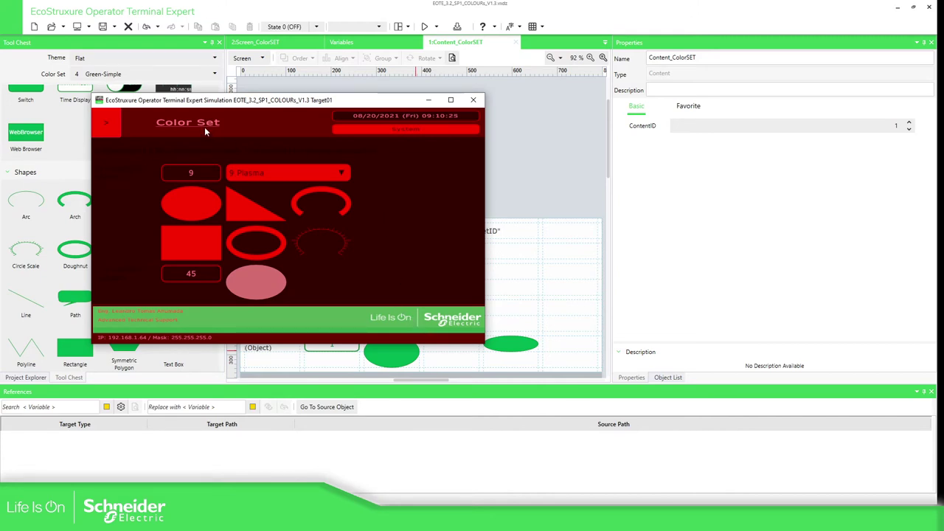
Set the simulated global color set back to 4 Green-Simple and close the simulation.
click(288, 169)
scroll(264, 214, up, 1)
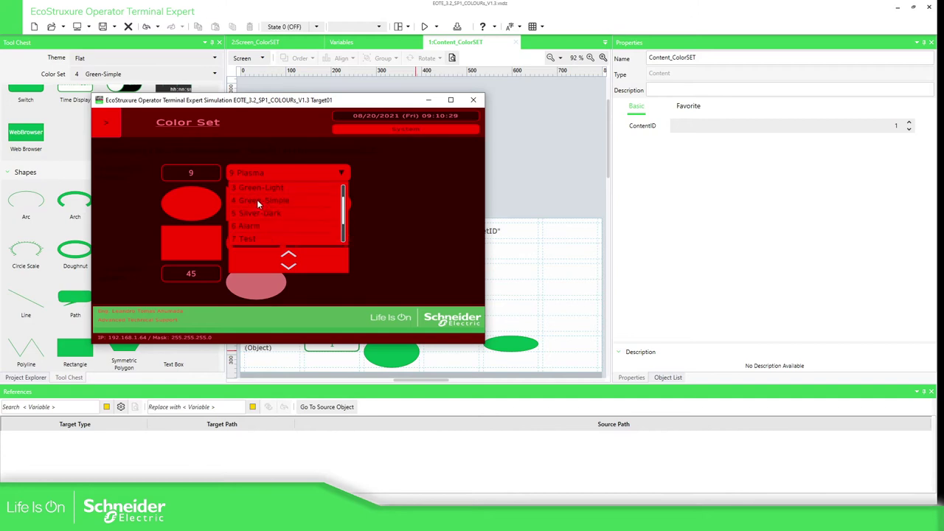
click(256, 199)
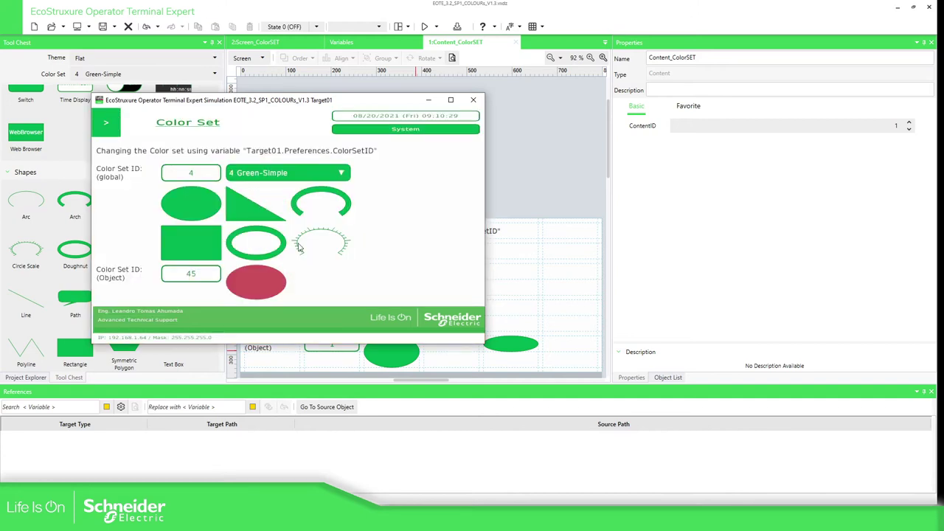
click(478, 103)
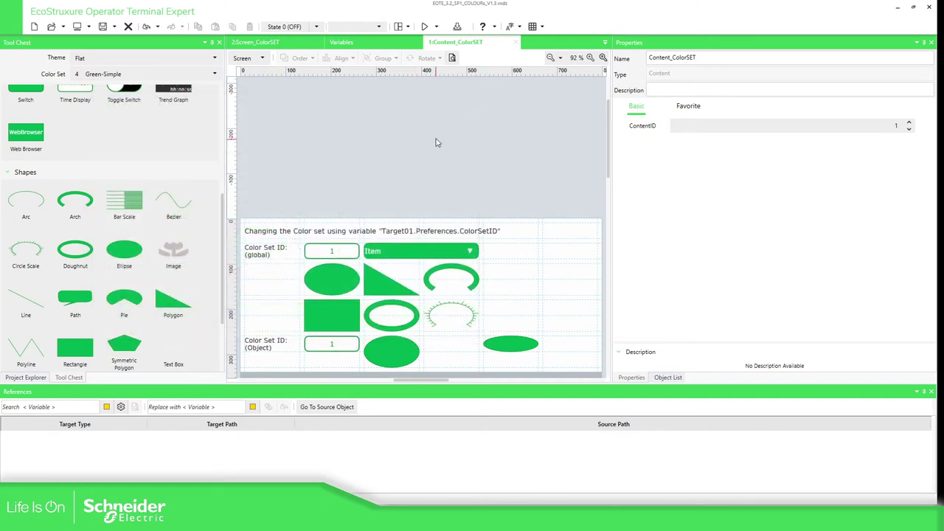
Open the Content_ColorRGB content from the project's contents for editing.
scroll(435, 143, down, 2)
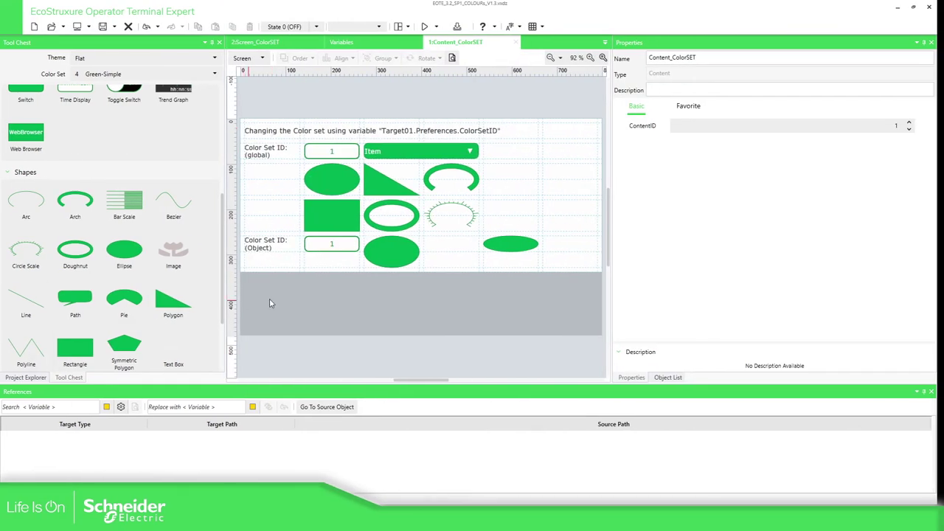
scroll(188, 204, up, 10)
scroll(110, 258, down, 10)
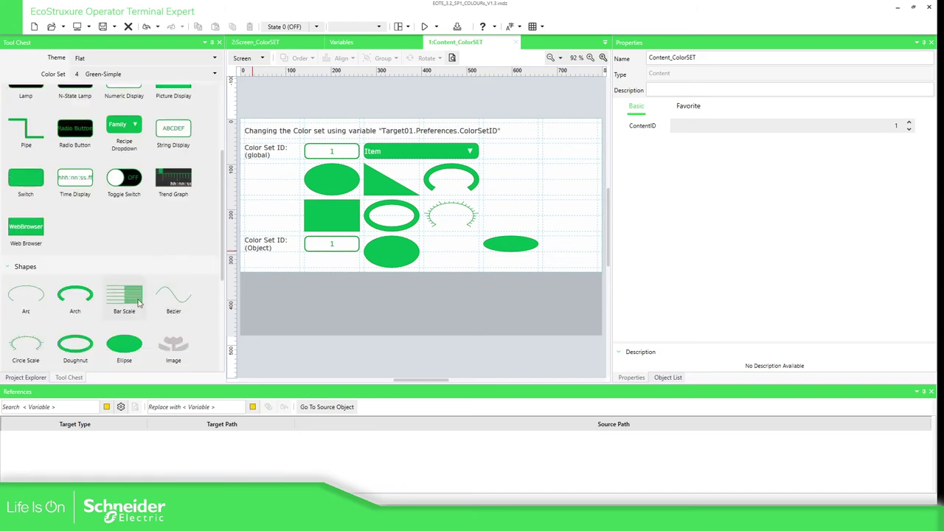
click(40, 377)
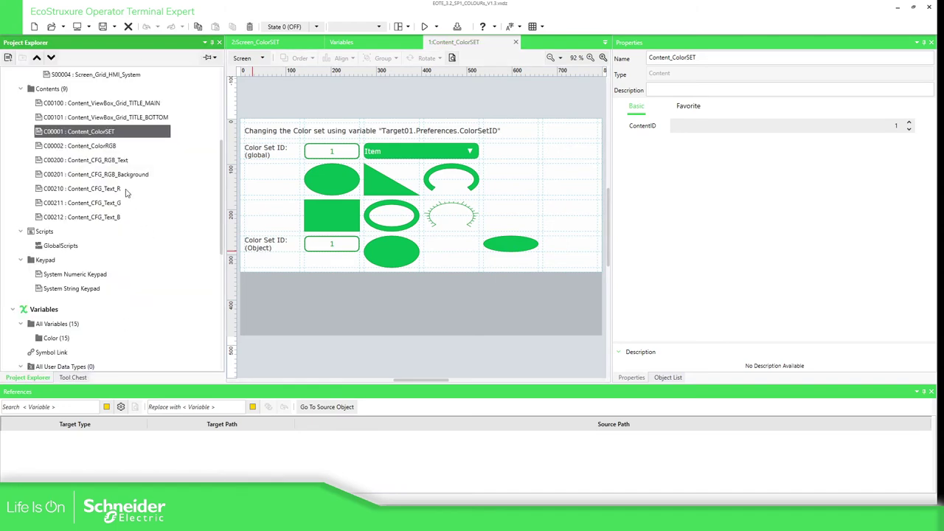
click(110, 146)
double_click(109, 146)
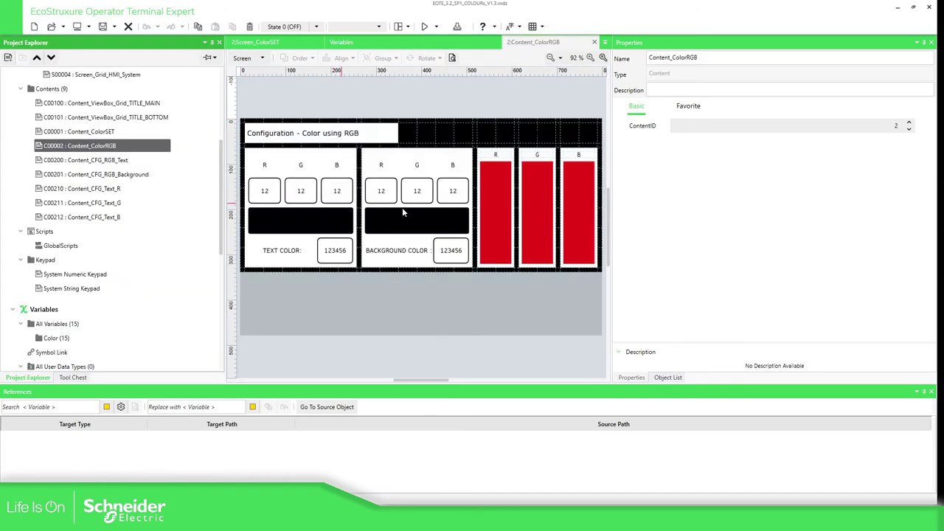
Examine the basic properties of the black background grid in Content_ColorRGB and browse the available toolbox objects.
click(452, 133)
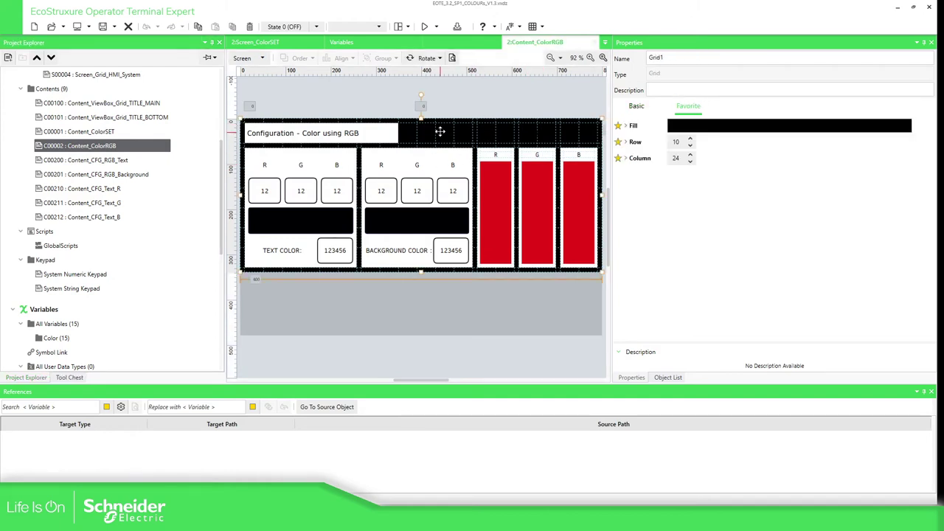
click(636, 106)
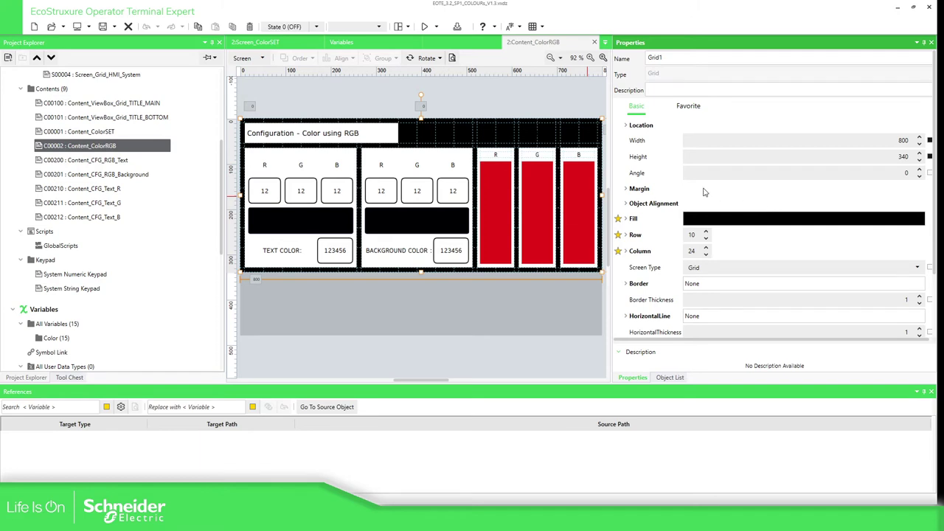
scroll(322, 218, up, 1)
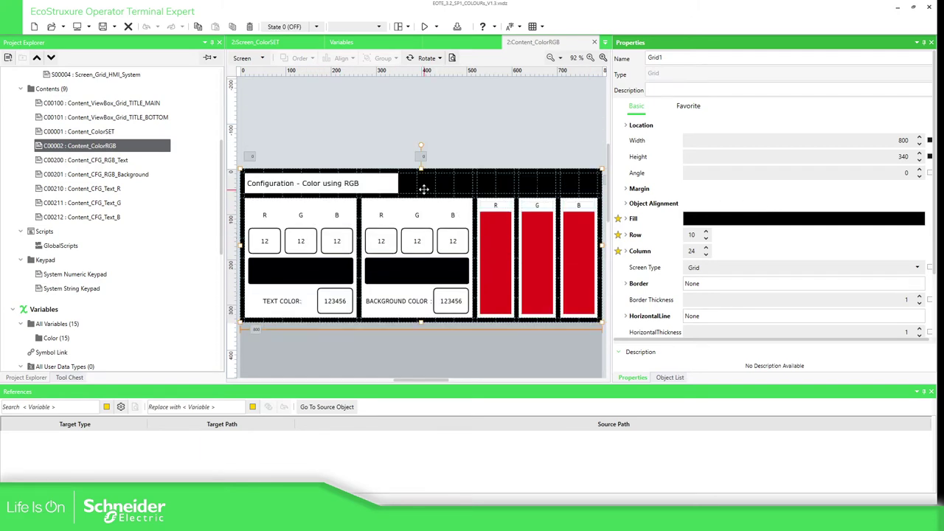
click(70, 377)
scroll(118, 162, up, 5)
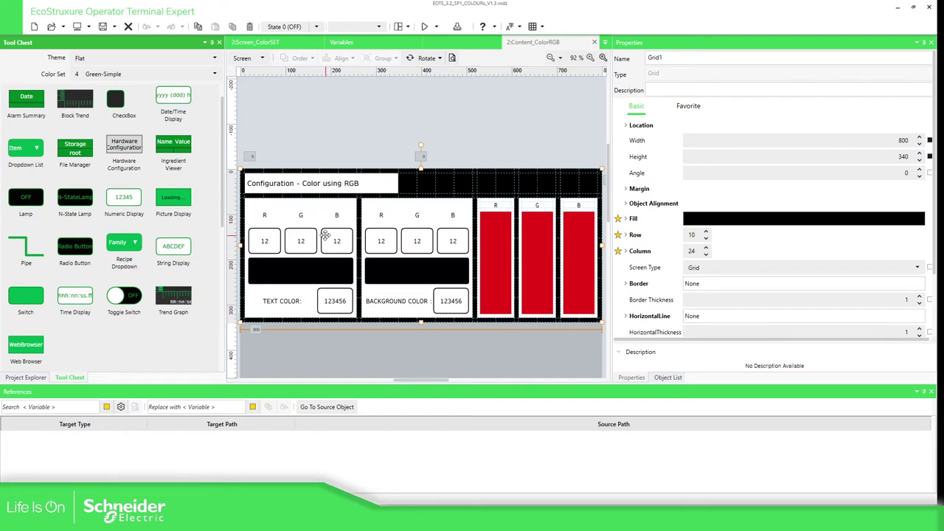
scroll(111, 221, down, 6)
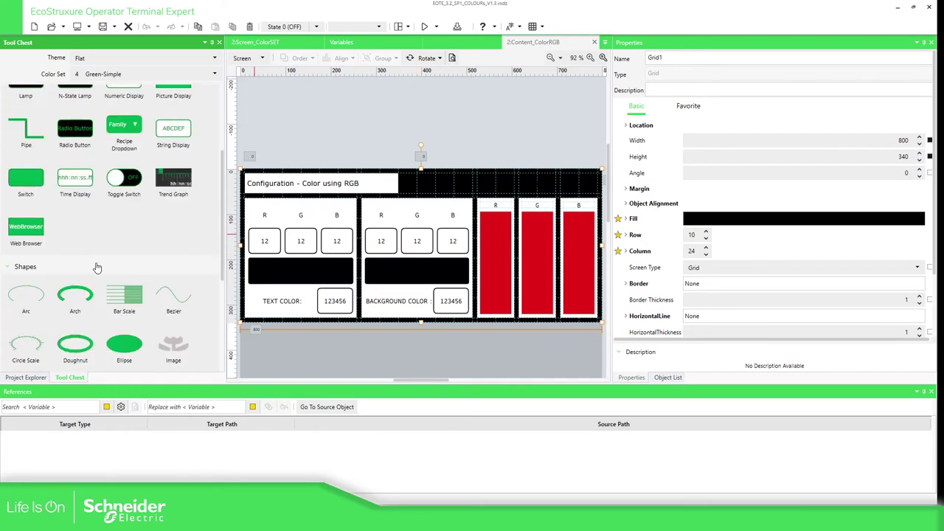
Open Content_CFG_Text_R and inspect the variable that drives the red rectangle's fill value.
click(26, 376)
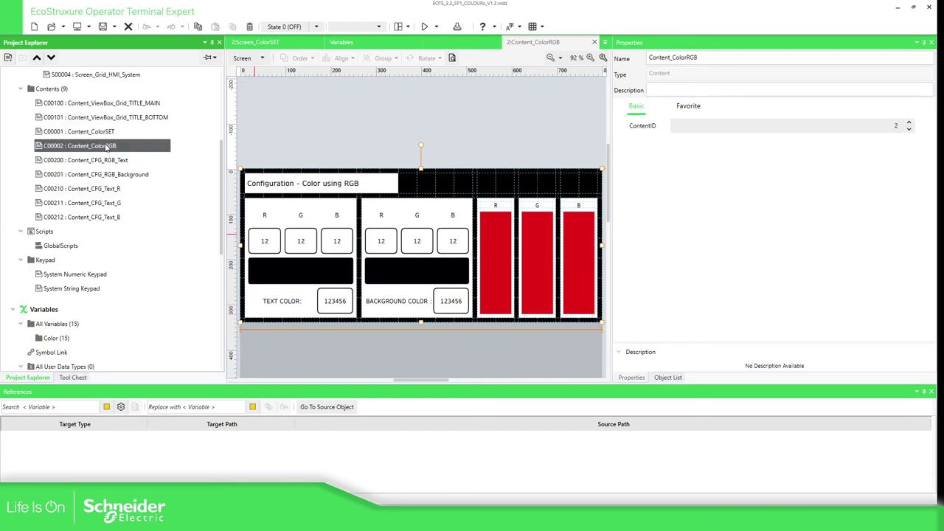
click(102, 190)
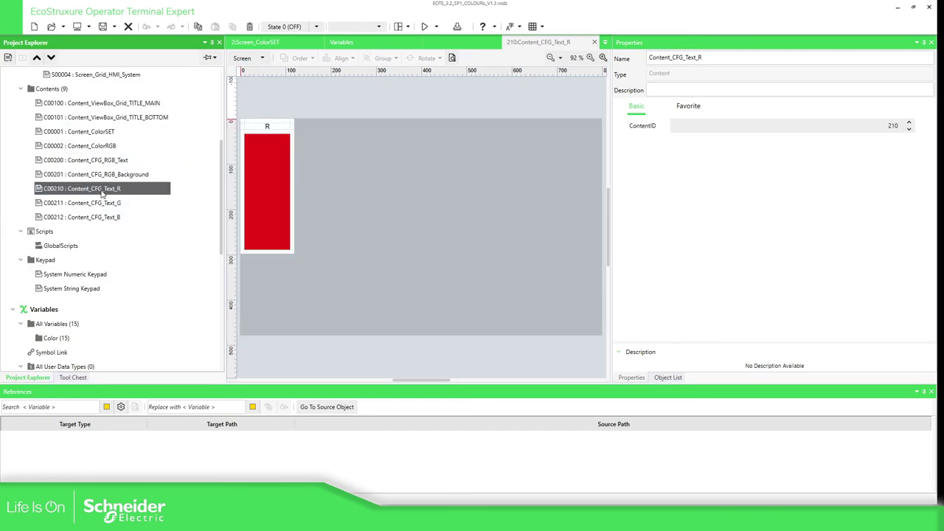
click(271, 165)
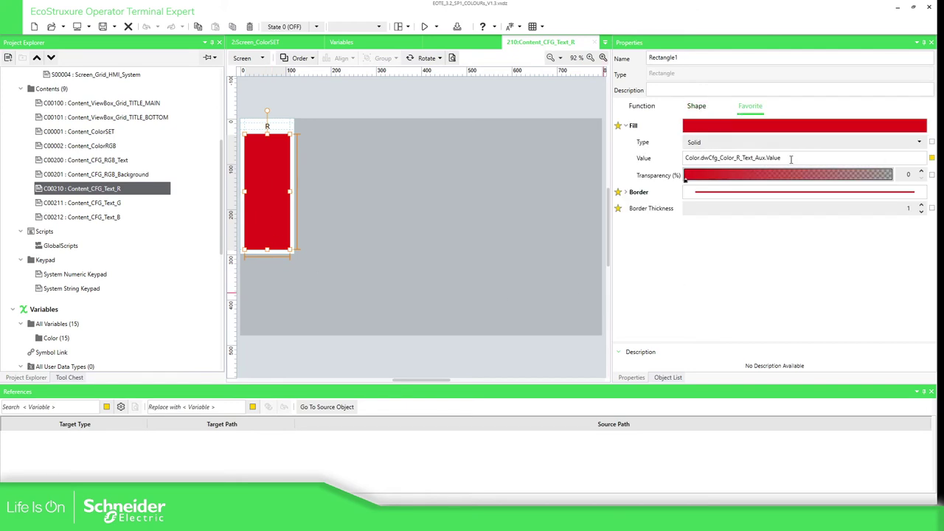
drag(811, 158, 697, 164)
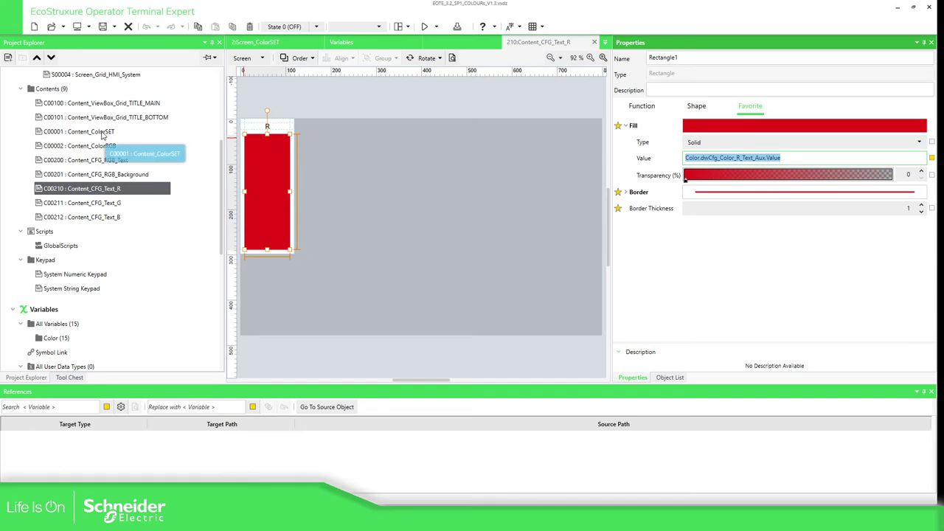
Reopen Content_ColorRGB and place a small ellipse in the black header row, to the right of the title text.
double_click(96, 146)
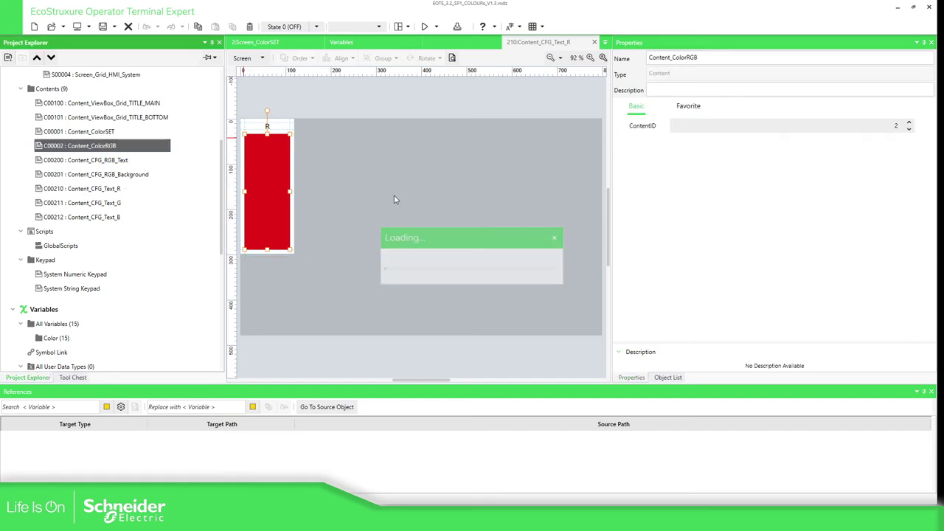
click(66, 378)
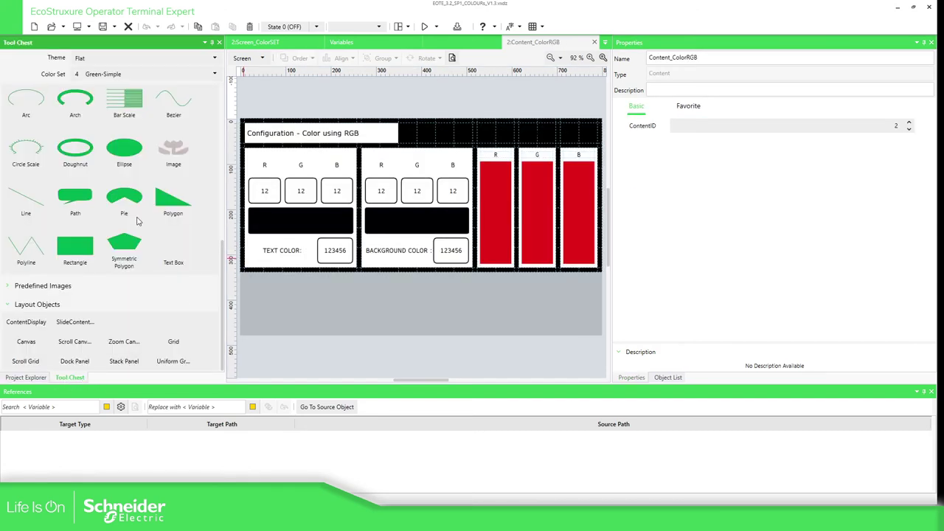
click(446, 134)
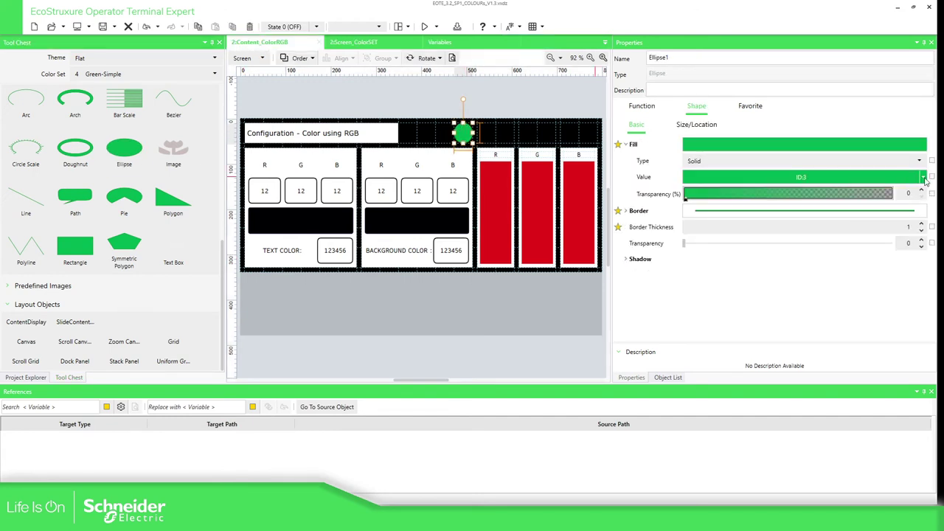
Expand the new ellipse's fill value and compare its RGB and ID color options.
click(922, 178)
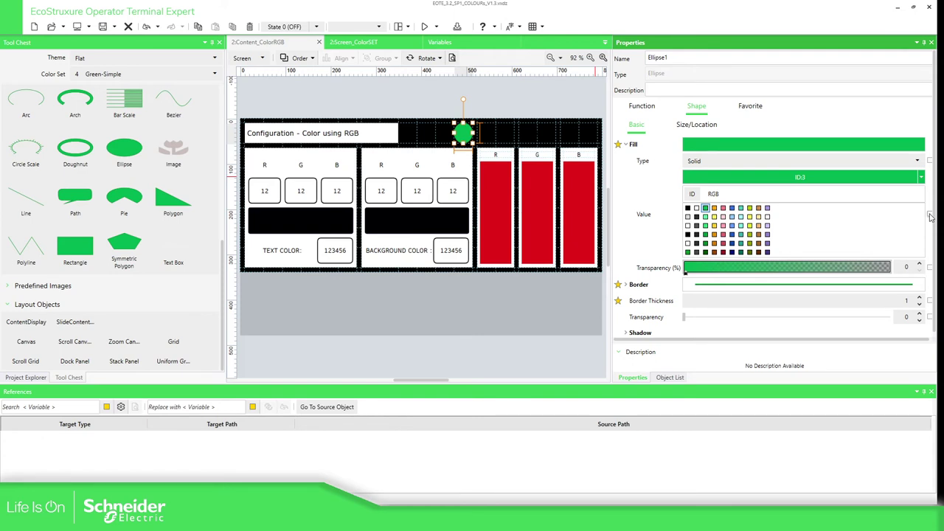
click(715, 196)
click(693, 195)
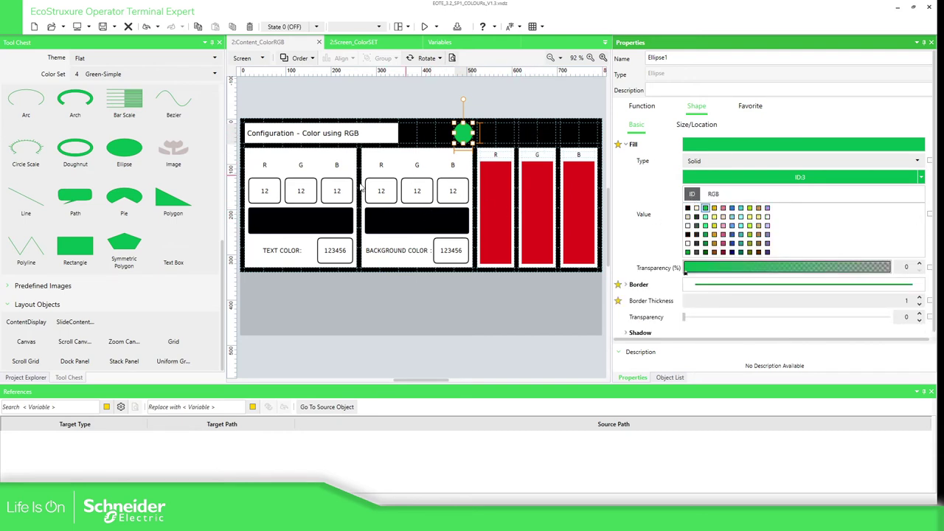
Link the ellipse's fill value to the variable dwCfg_Color_Text while the ID color mode is active.
click(928, 215)
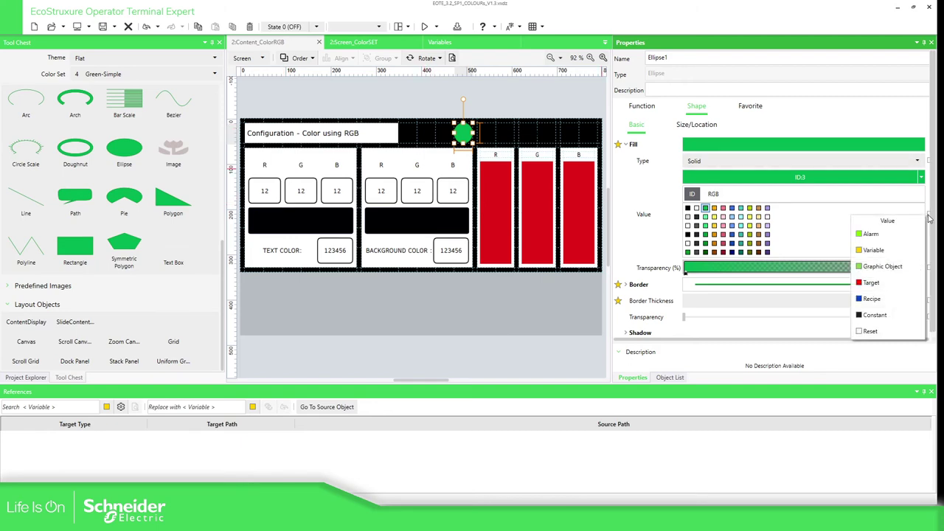
click(874, 250)
scroll(435, 221, down, 5)
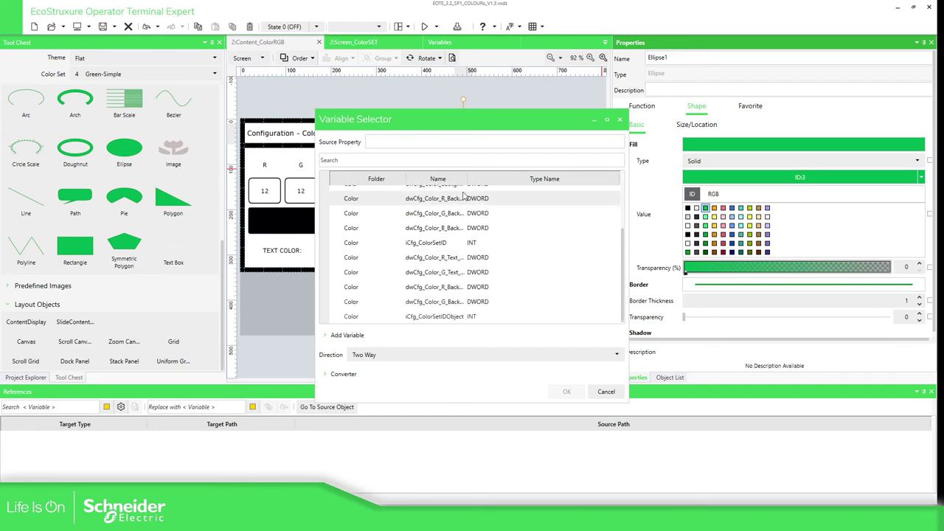
drag(472, 181, 568, 181)
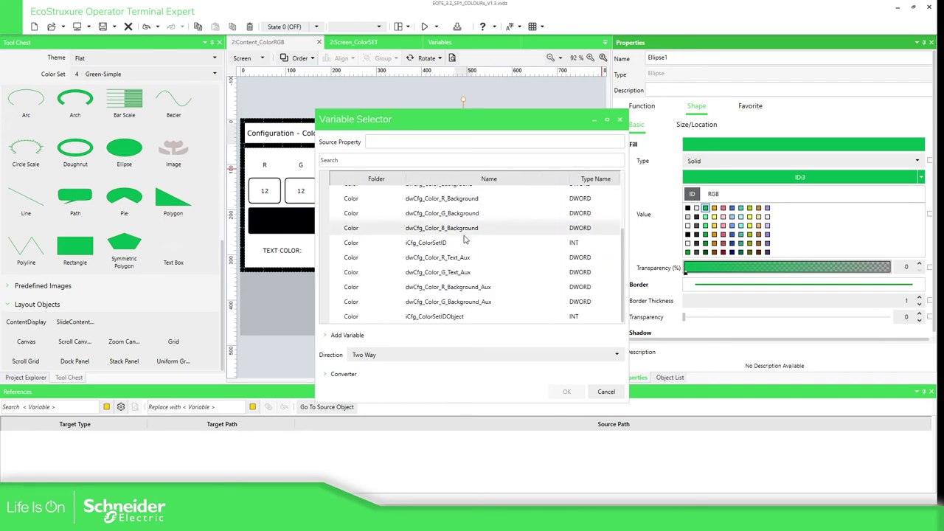
scroll(525, 273, up, 3)
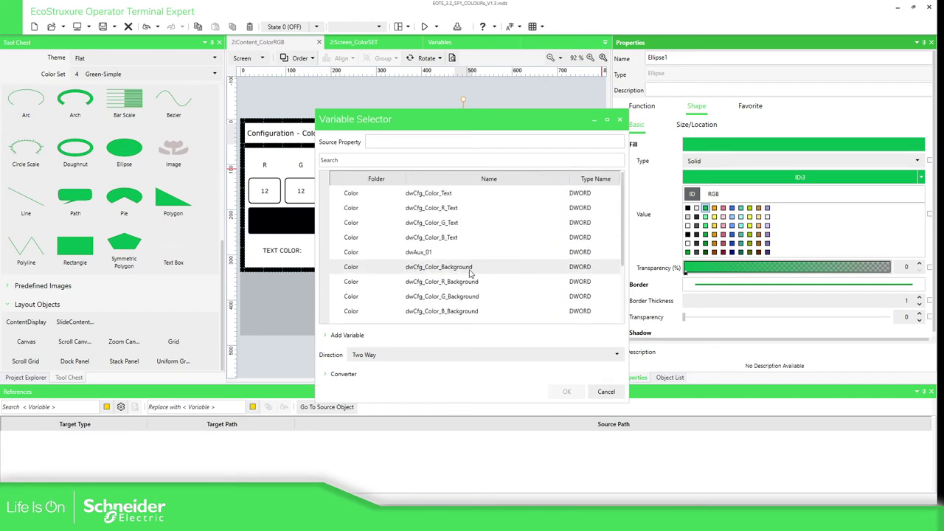
click(438, 196)
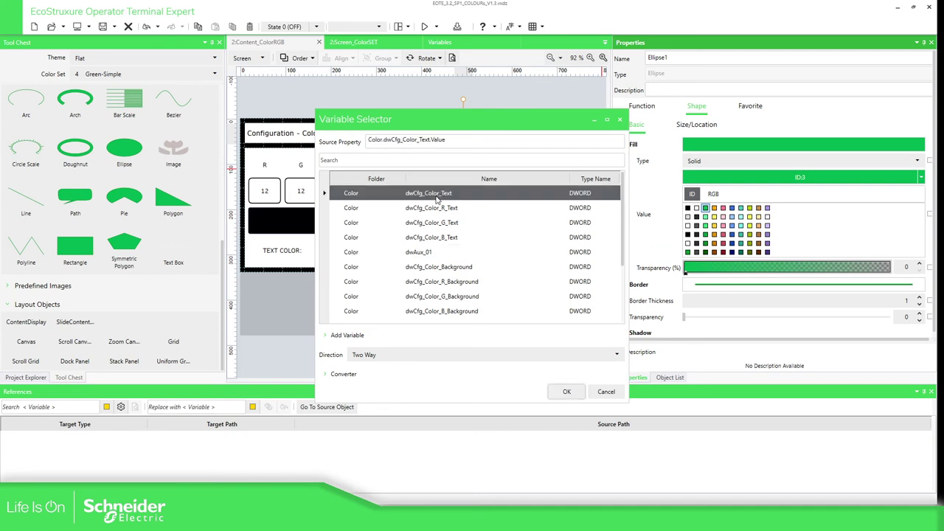
click(565, 391)
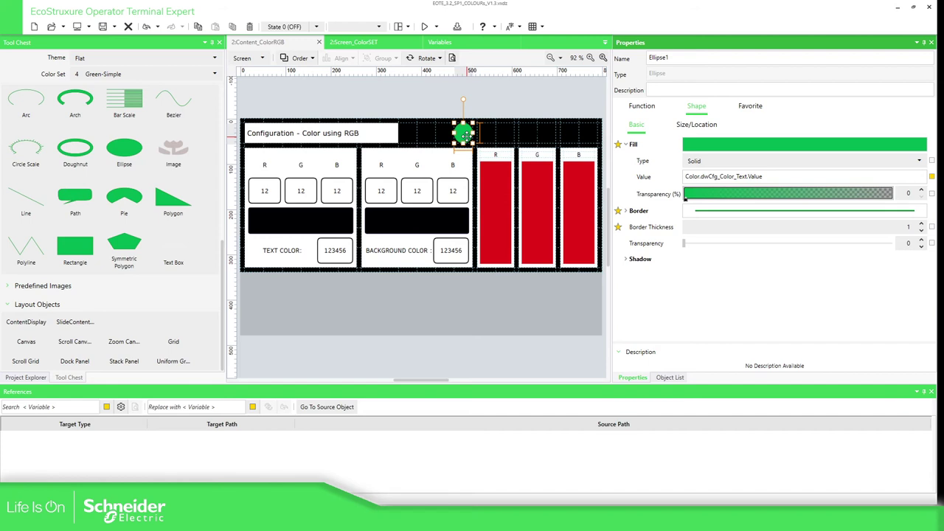
click(504, 101)
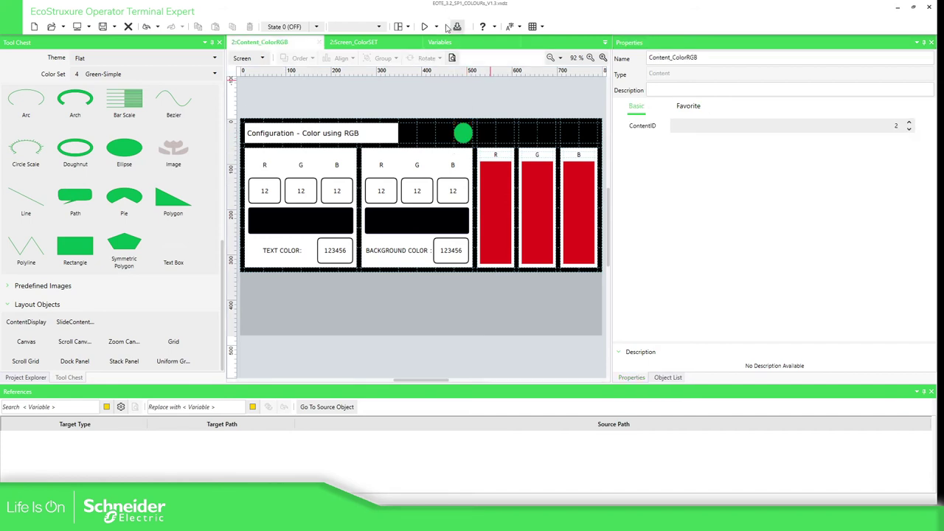
Start the simulation and open the "Configuration - Color using RGB" page in it.
click(435, 26)
click(443, 58)
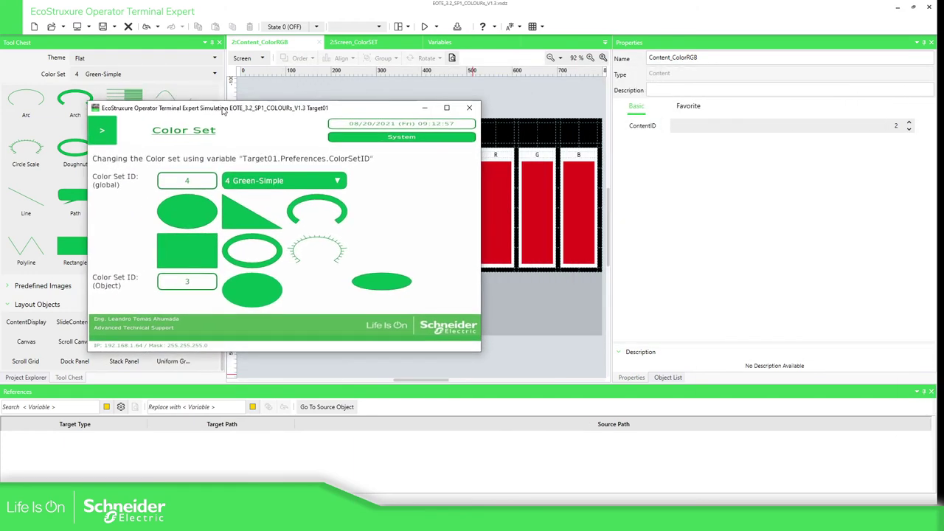
click(99, 131)
click(121, 162)
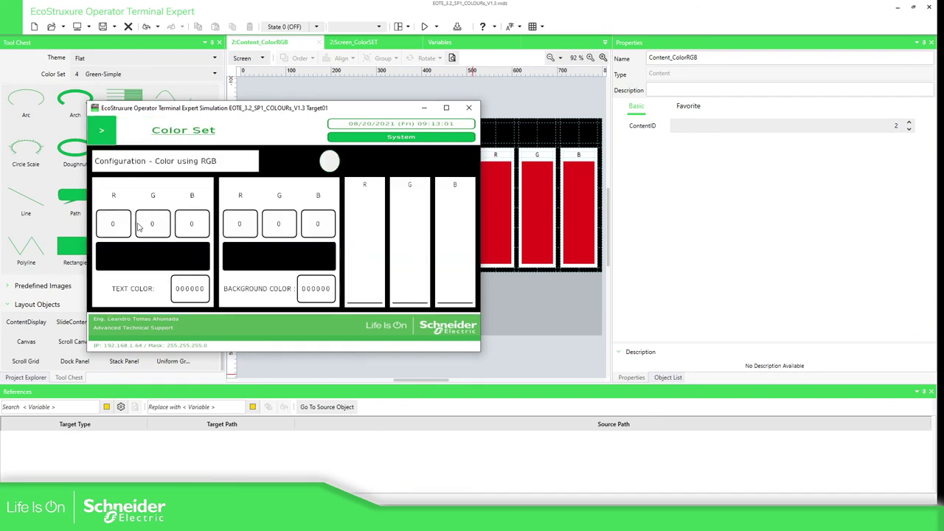
Test the text color's red component with FF, and set it back to 0.
click(114, 226)
click(432, 310)
click(432, 310)
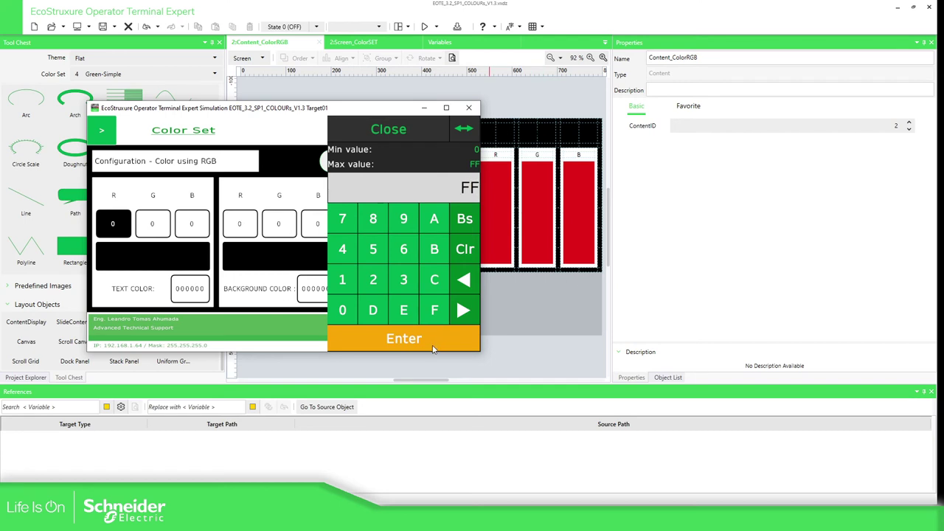
click(403, 342)
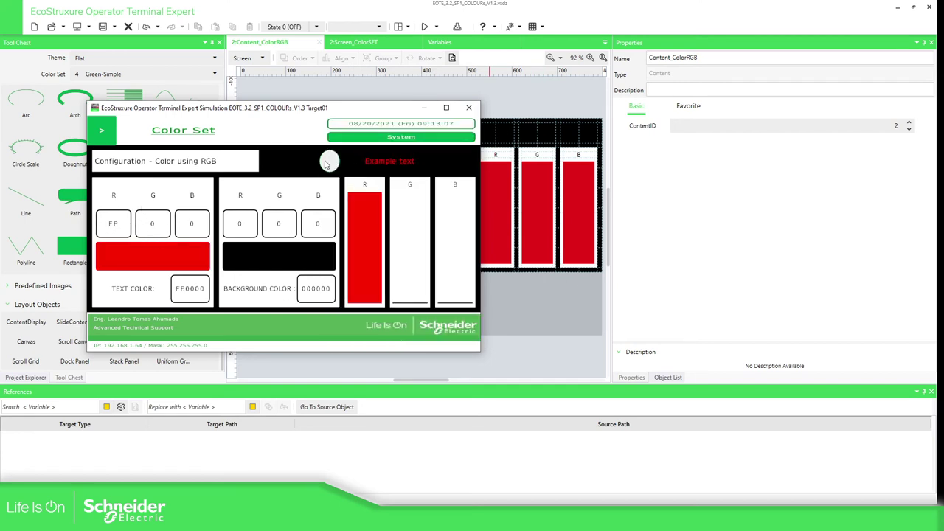
click(114, 224)
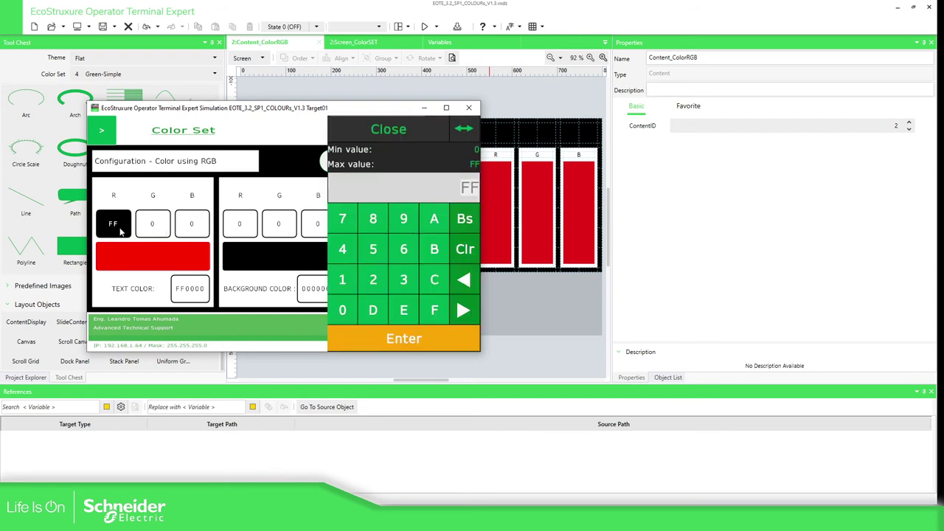
text(0)
key(Return)
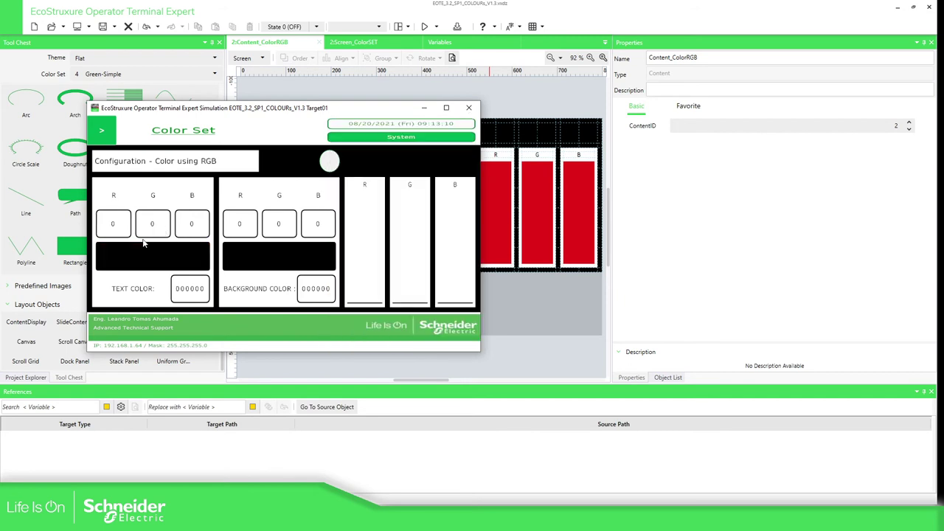
Test the ellipse with palette IDs by setting the text color's blue component to 3, 5 and 3 again.
click(201, 225)
text(3)
key(Return)
click(193, 223)
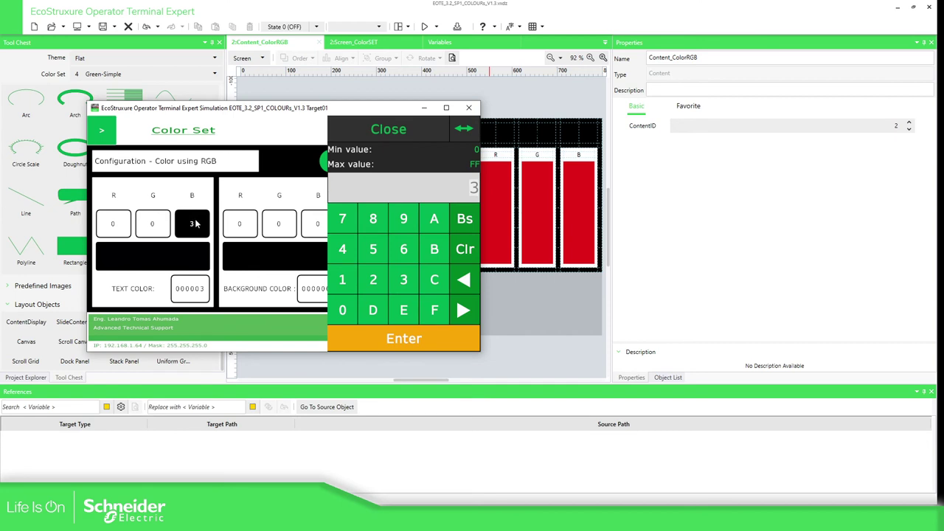
text(5)
key(Return)
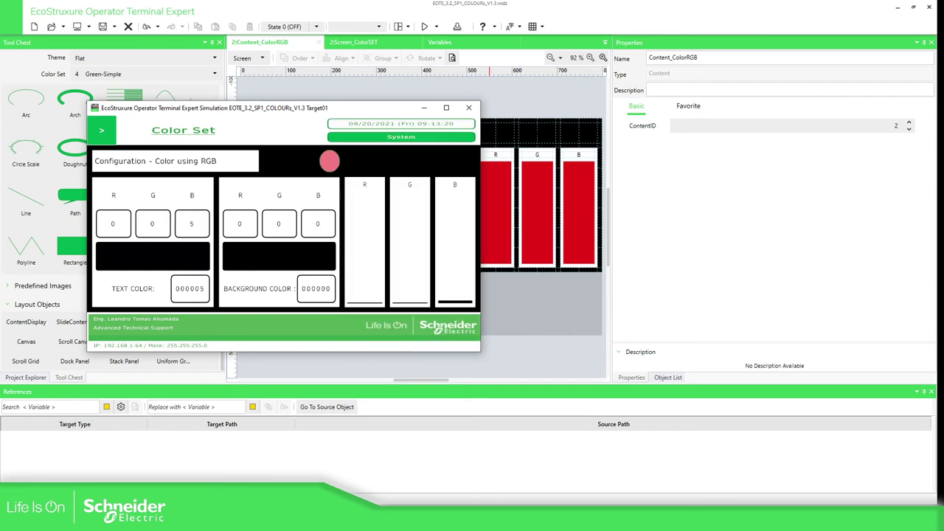
click(198, 226)
text(3)
key(Return)
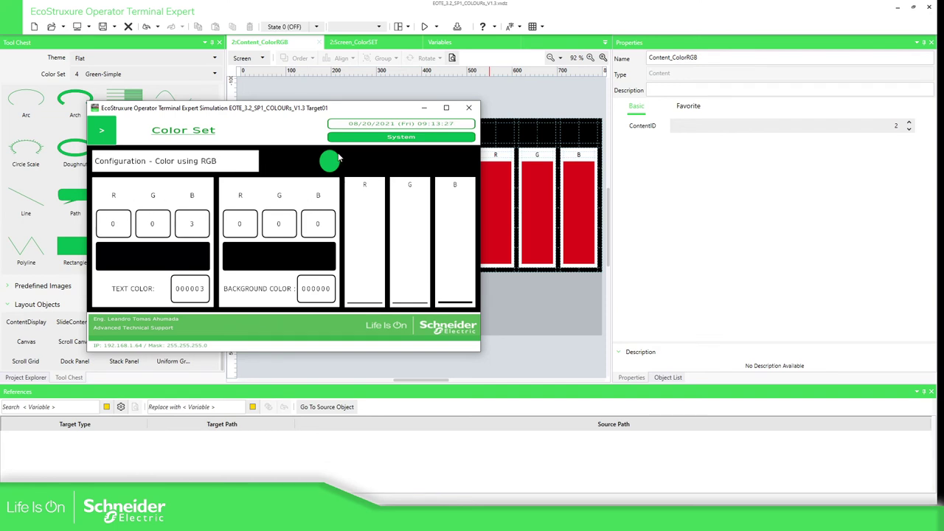
Set the text color's red component to FF and its blue component to 0.
click(117, 226)
text(ff)
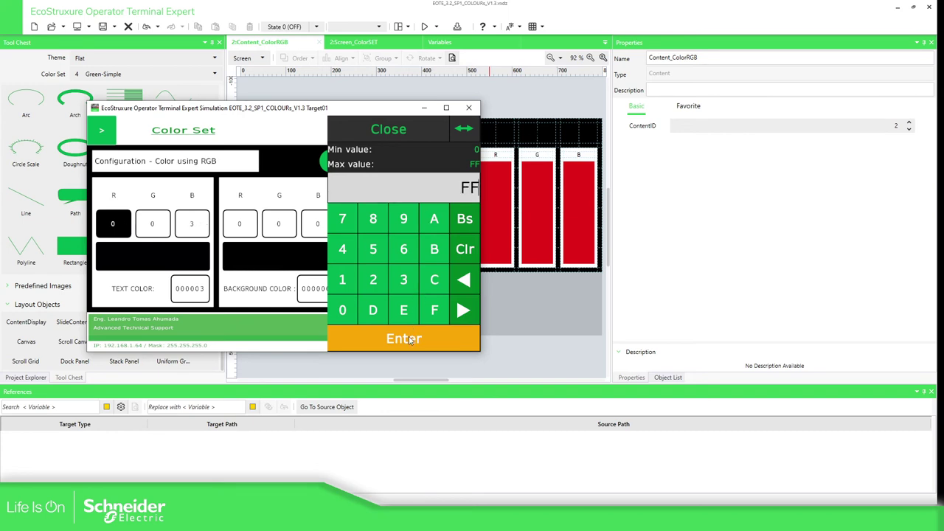
click(411, 338)
click(193, 228)
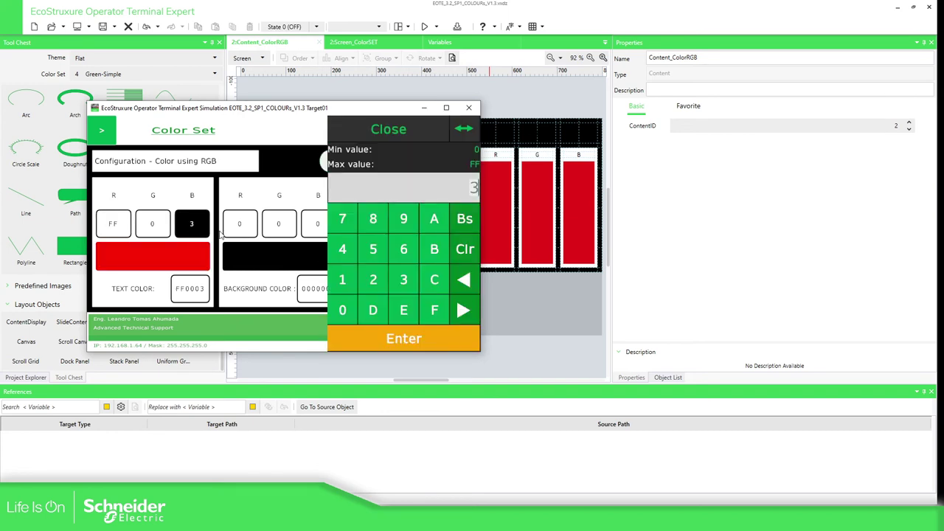
text(0)
key(Return)
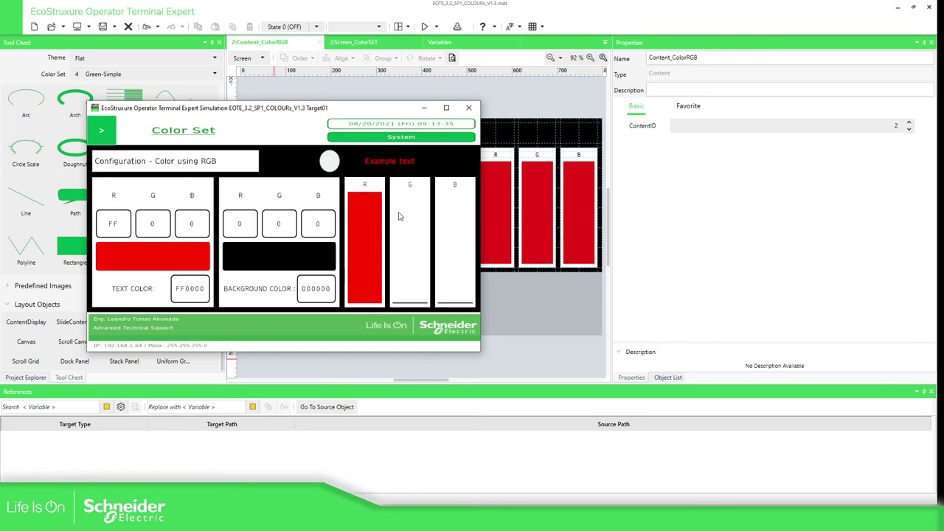
Close the simulation and reset the ellipse's fill value to remove its variable link.
click(468, 108)
click(463, 133)
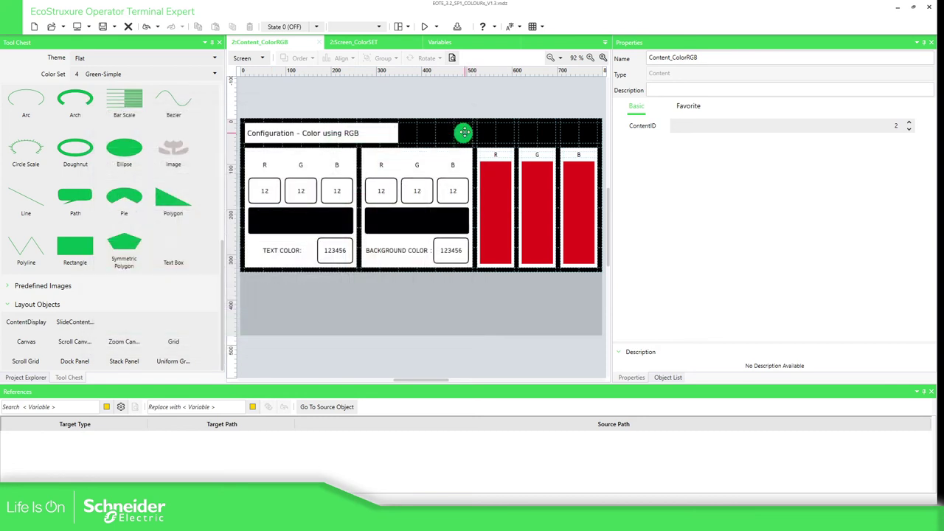
click(932, 177)
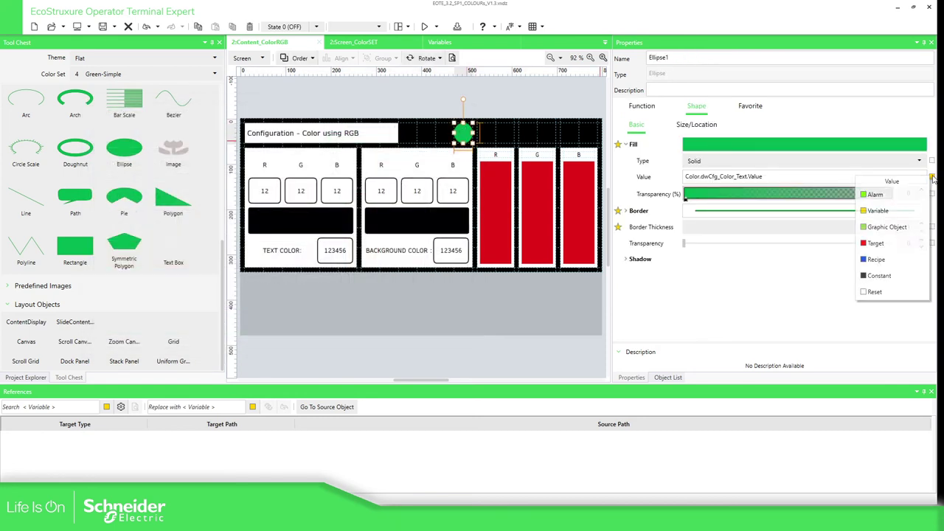
click(875, 292)
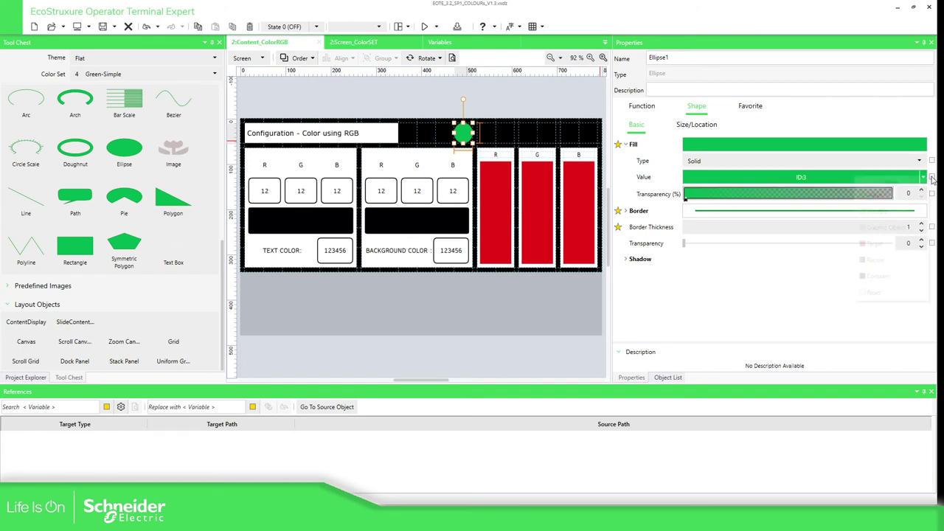
Switch the ellipse's fill value to RGB mode and link it to the variable dwCfg_Color_Text.
click(931, 177)
click(921, 177)
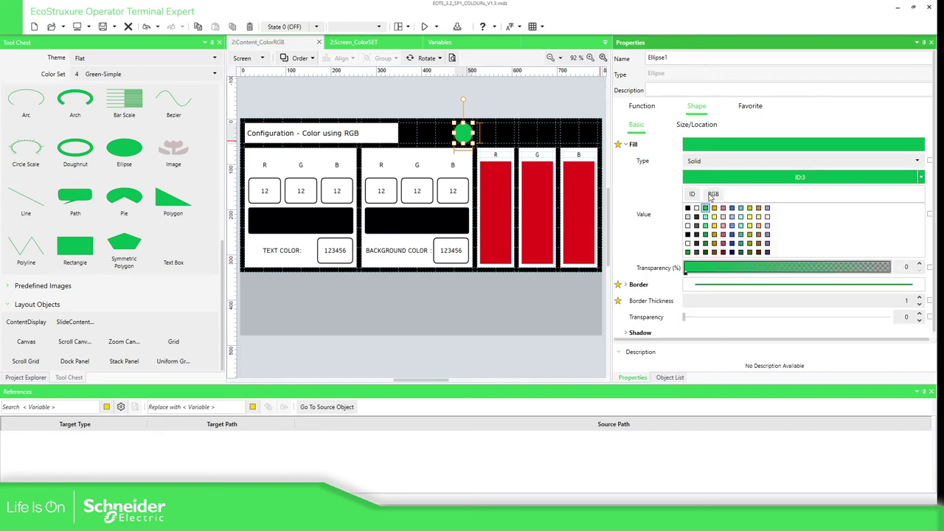
click(713, 194)
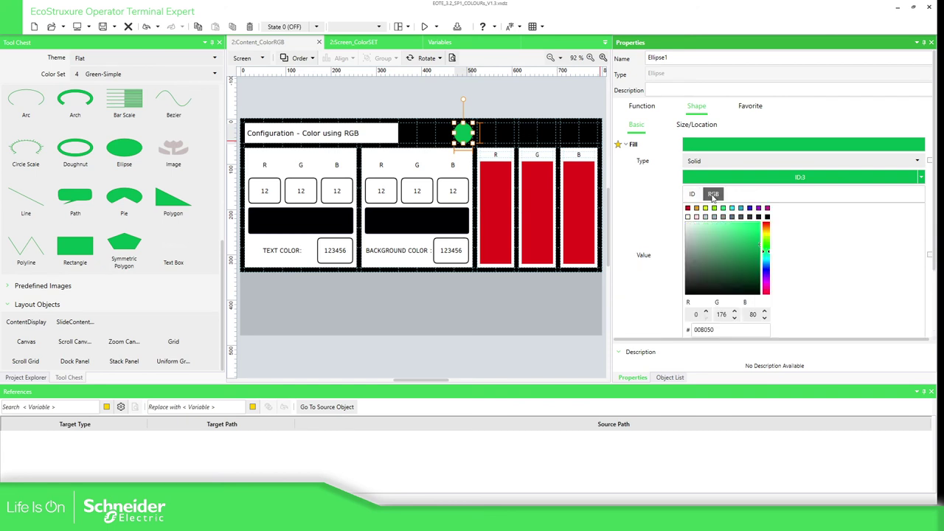
click(930, 256)
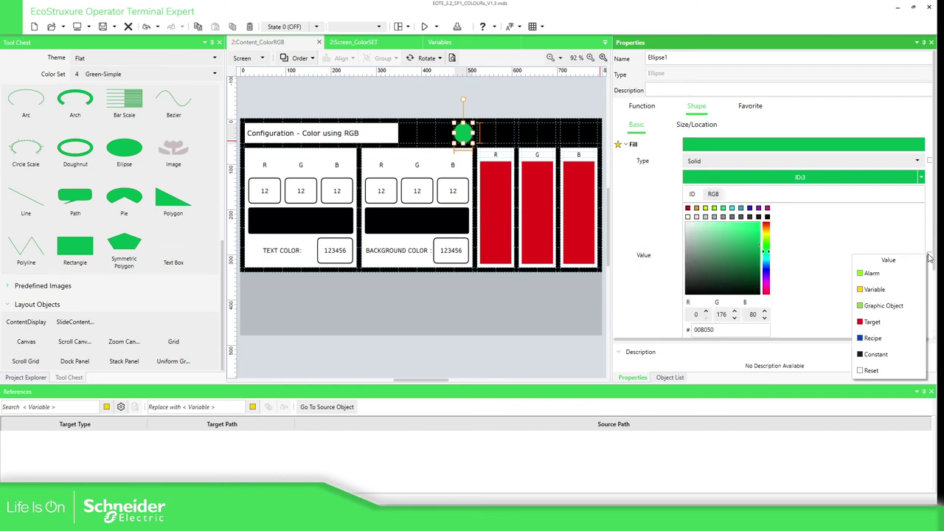
click(888, 292)
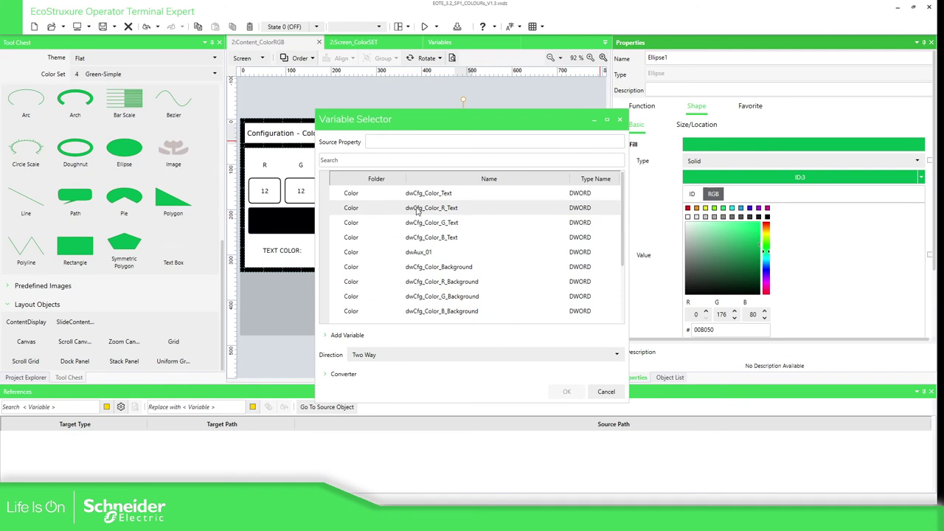
click(451, 193)
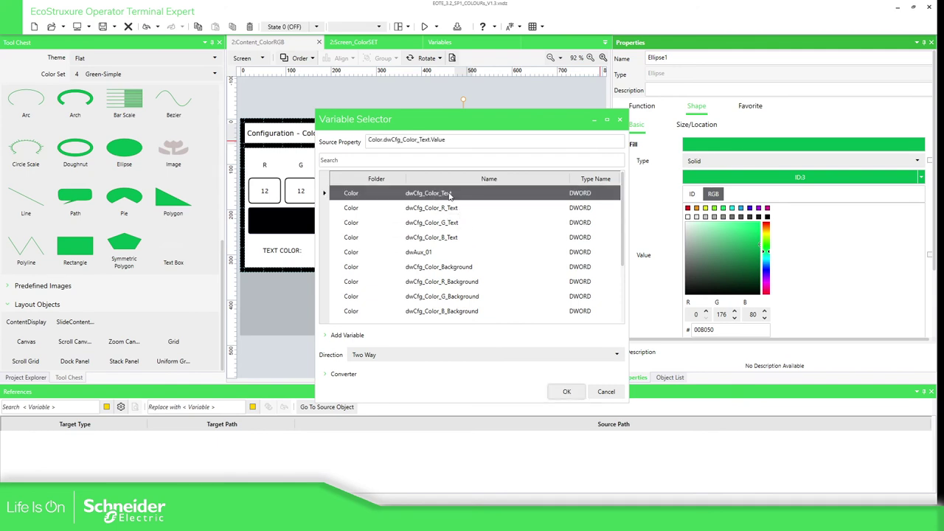
click(566, 392)
click(472, 307)
Run the simulation again with the RGB-linked ellipse and go to the "Configuration - Color using RGB" page.
click(435, 27)
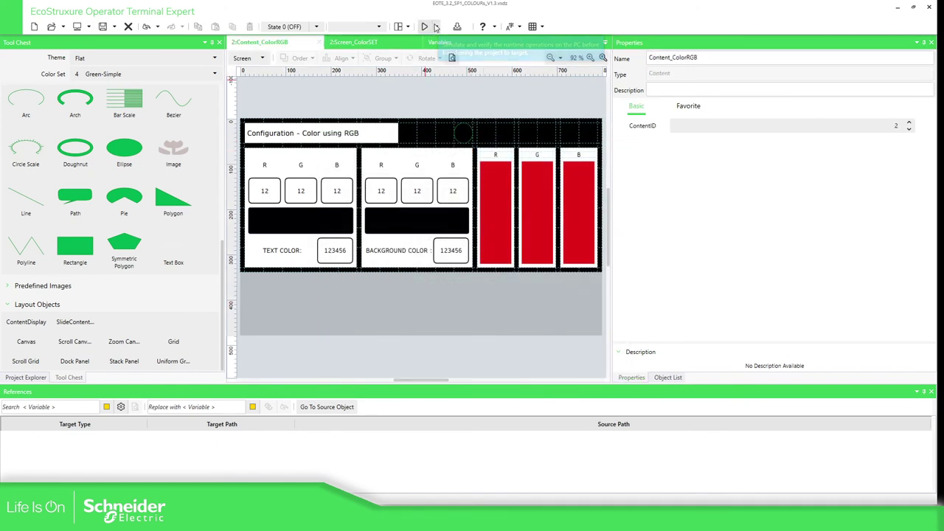
click(445, 59)
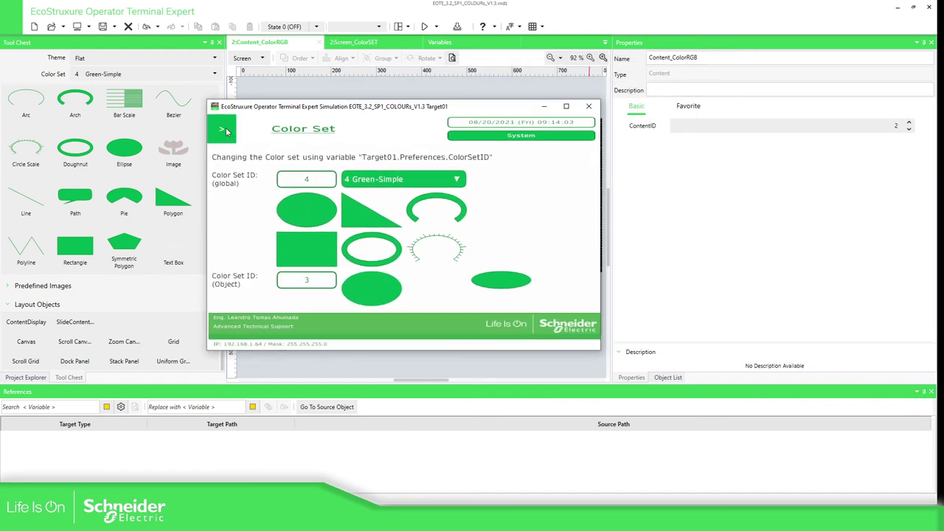
click(228, 129)
click(241, 162)
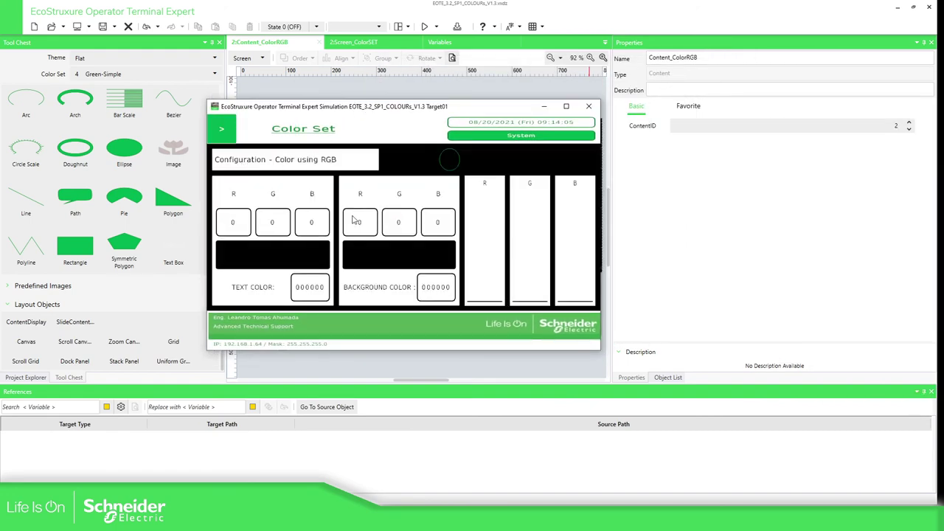
Test the RGB-linked ellipse with the text color's blue component at 3, and return it to 0.
click(312, 225)
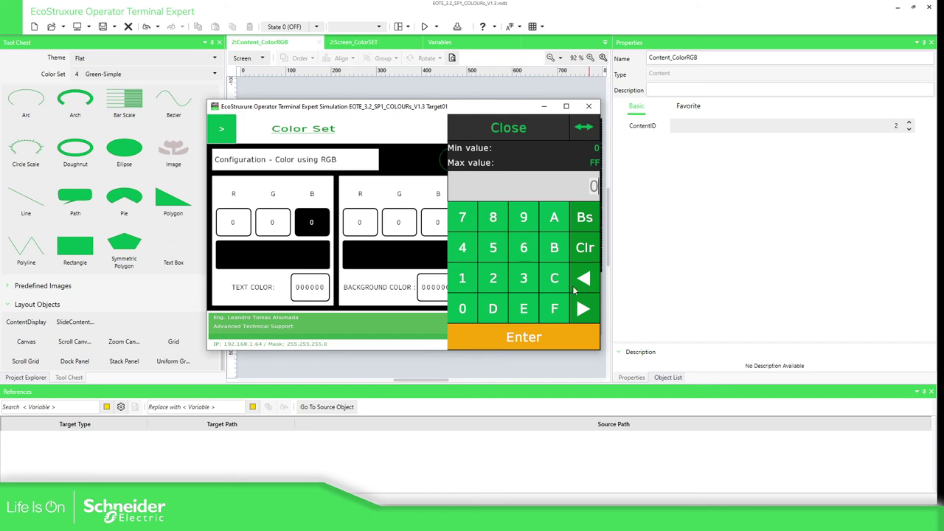
click(524, 284)
click(521, 334)
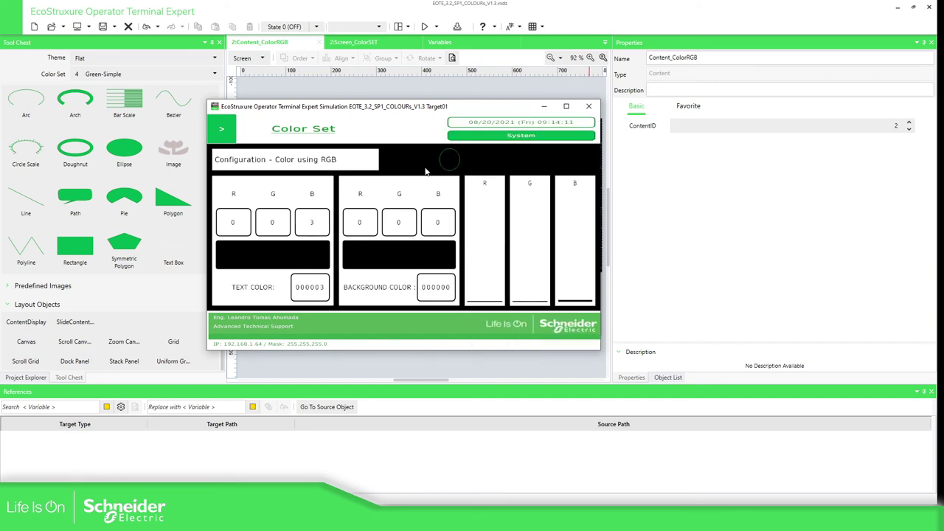
click(312, 221)
text(0)
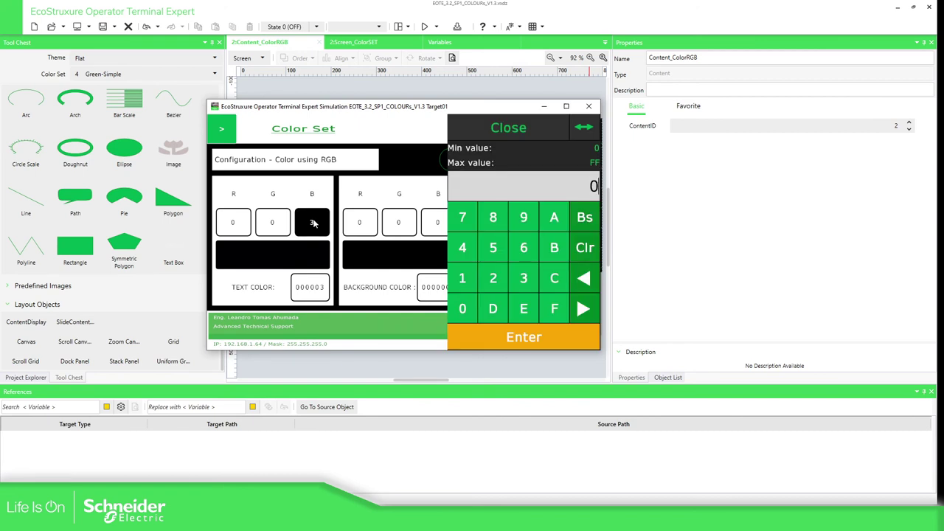
key(Return)
Set the text color's red component to FF to test the RGB-linked ellipse.
click(243, 223)
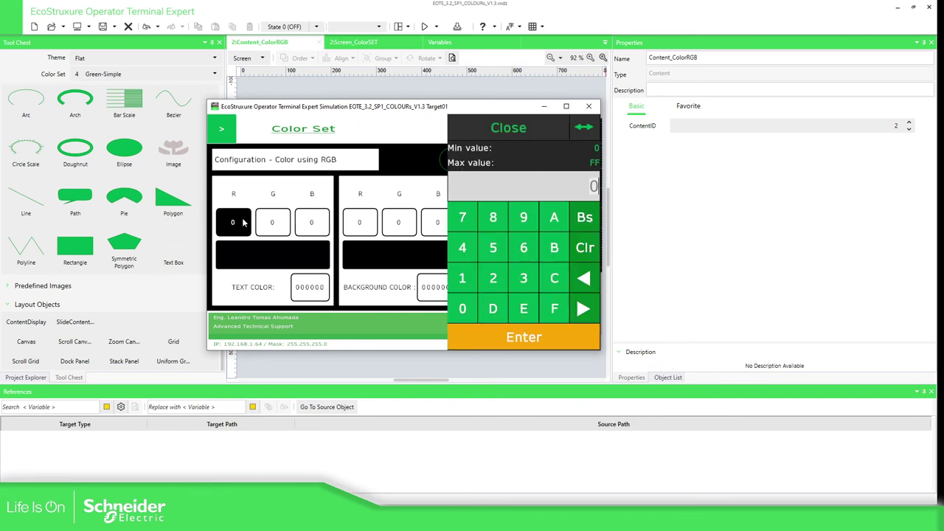
text(FF)
click(522, 344)
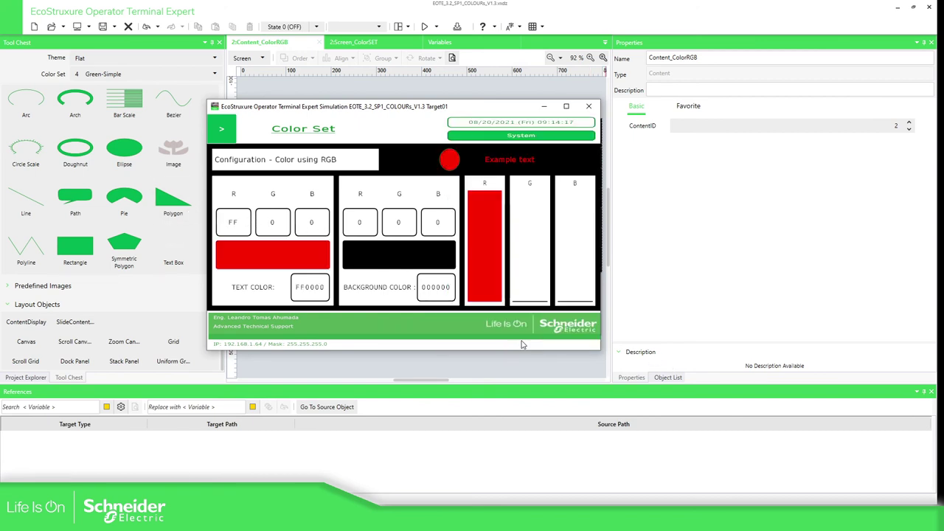